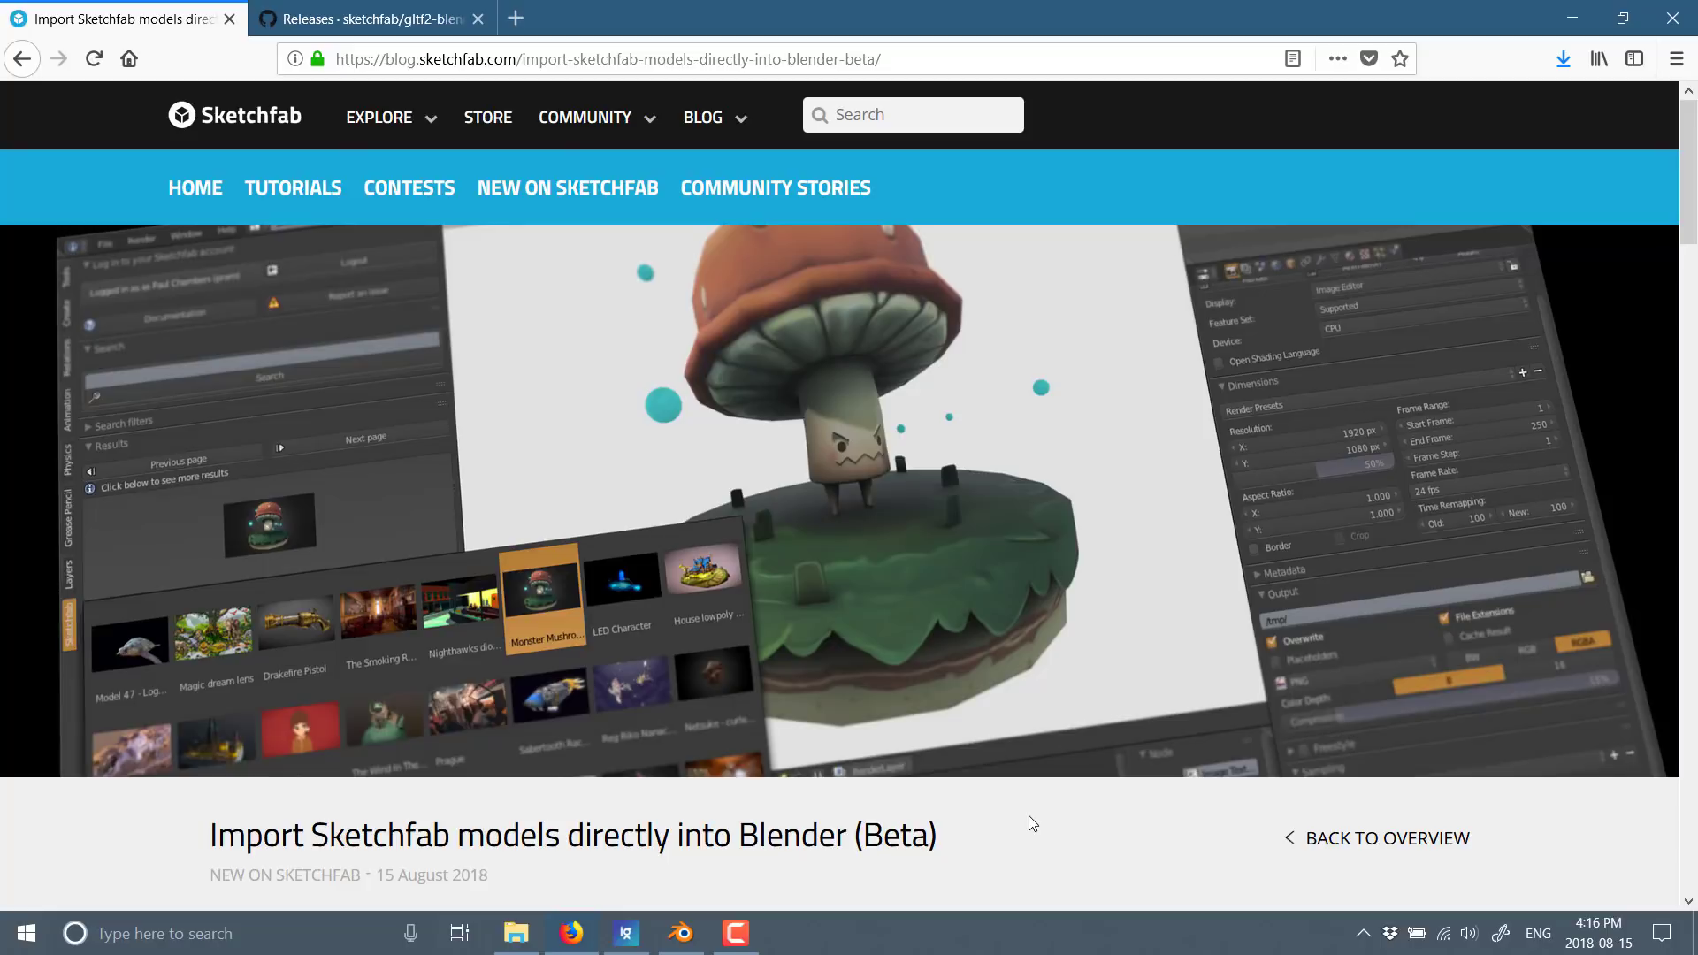
Step: Read through the Sketchfab blog article on the Blender importer add-on, then bring up the add-on's GitHub releases page
scroll(1015, 760, down, 8)
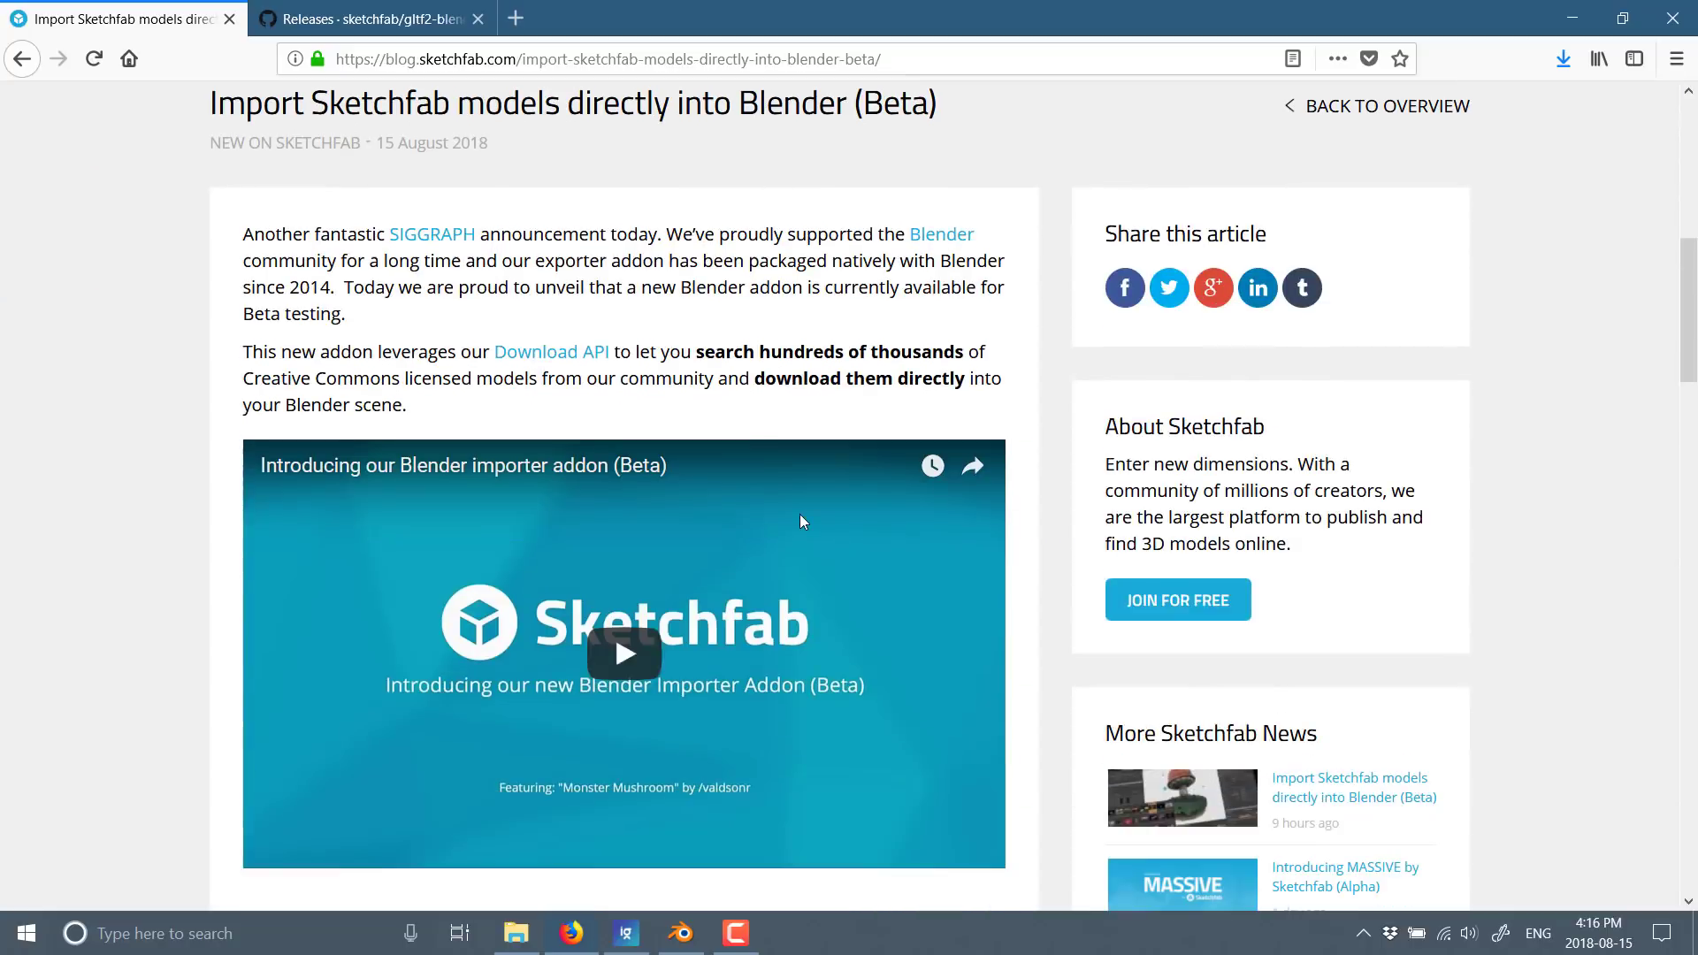
scroll(845, 502, down, 1)
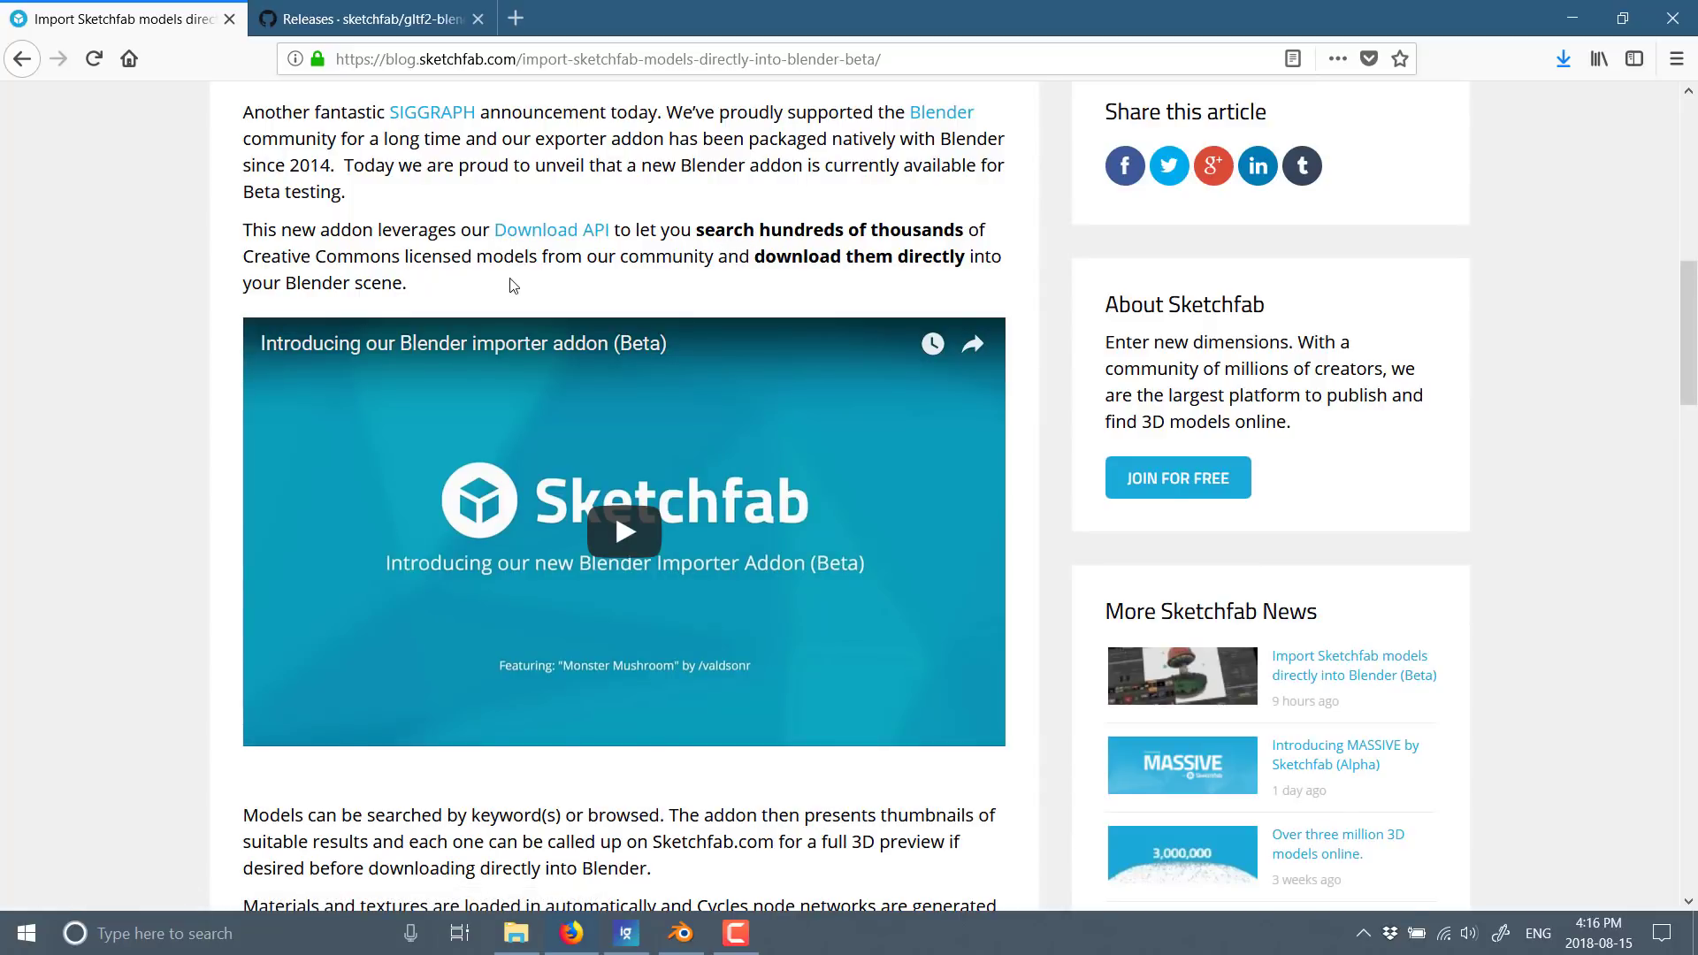
scroll(512, 283, down, 1)
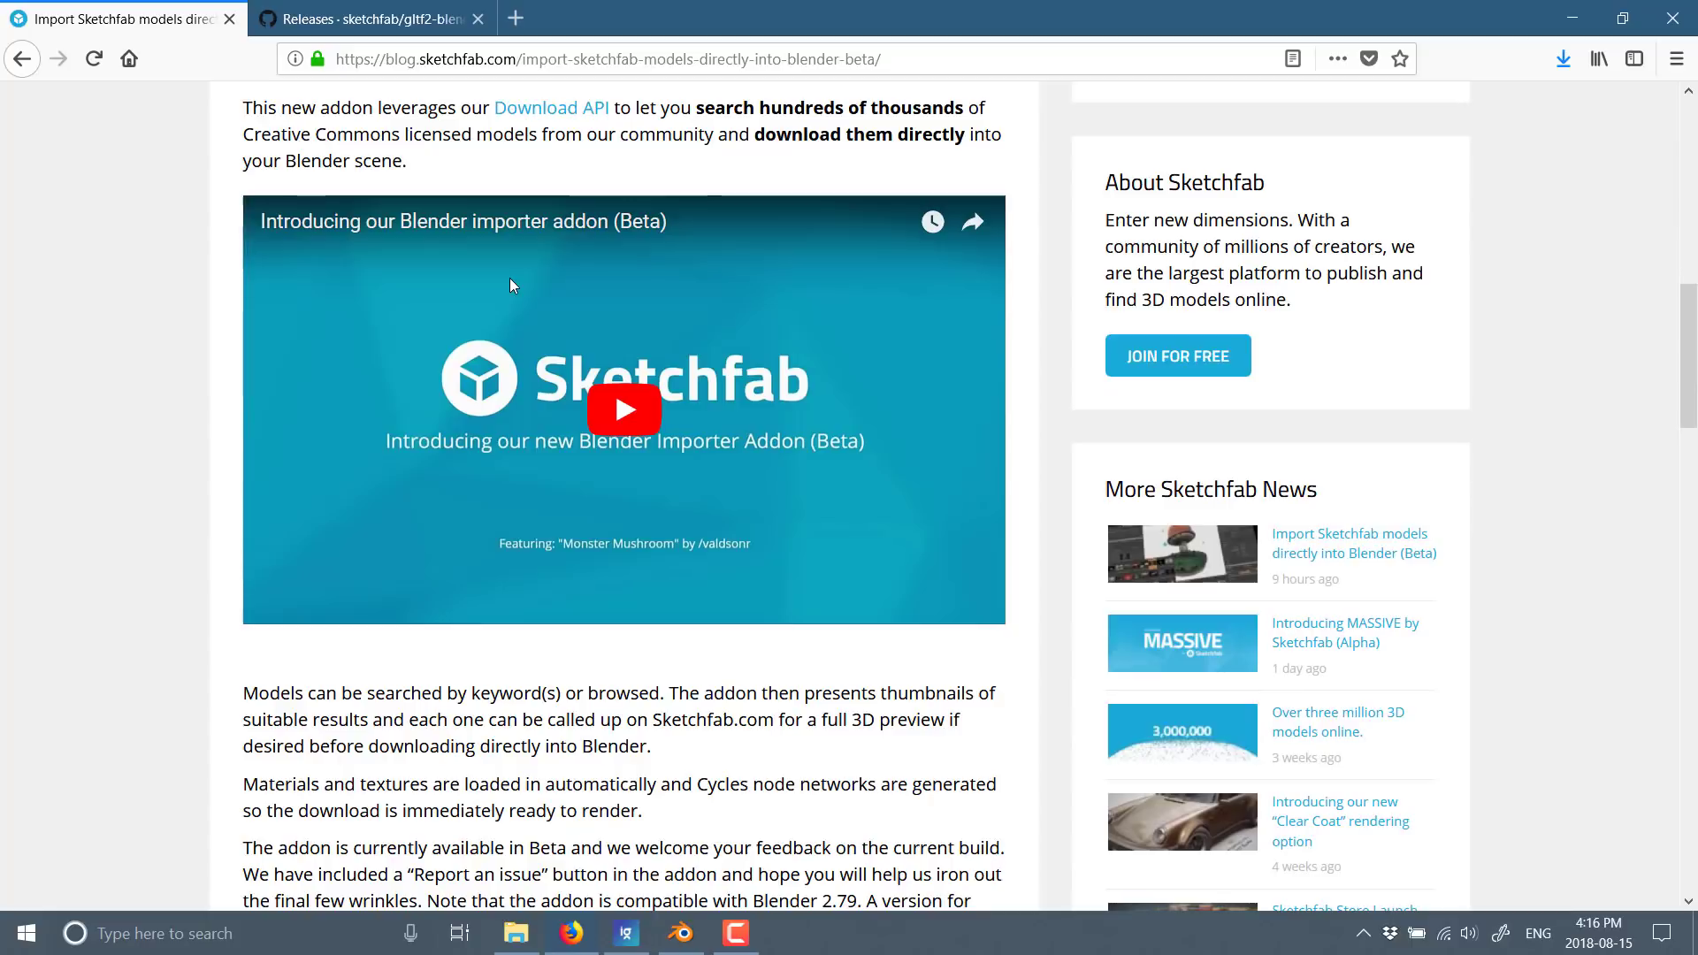
scroll(667, 292, down, 4)
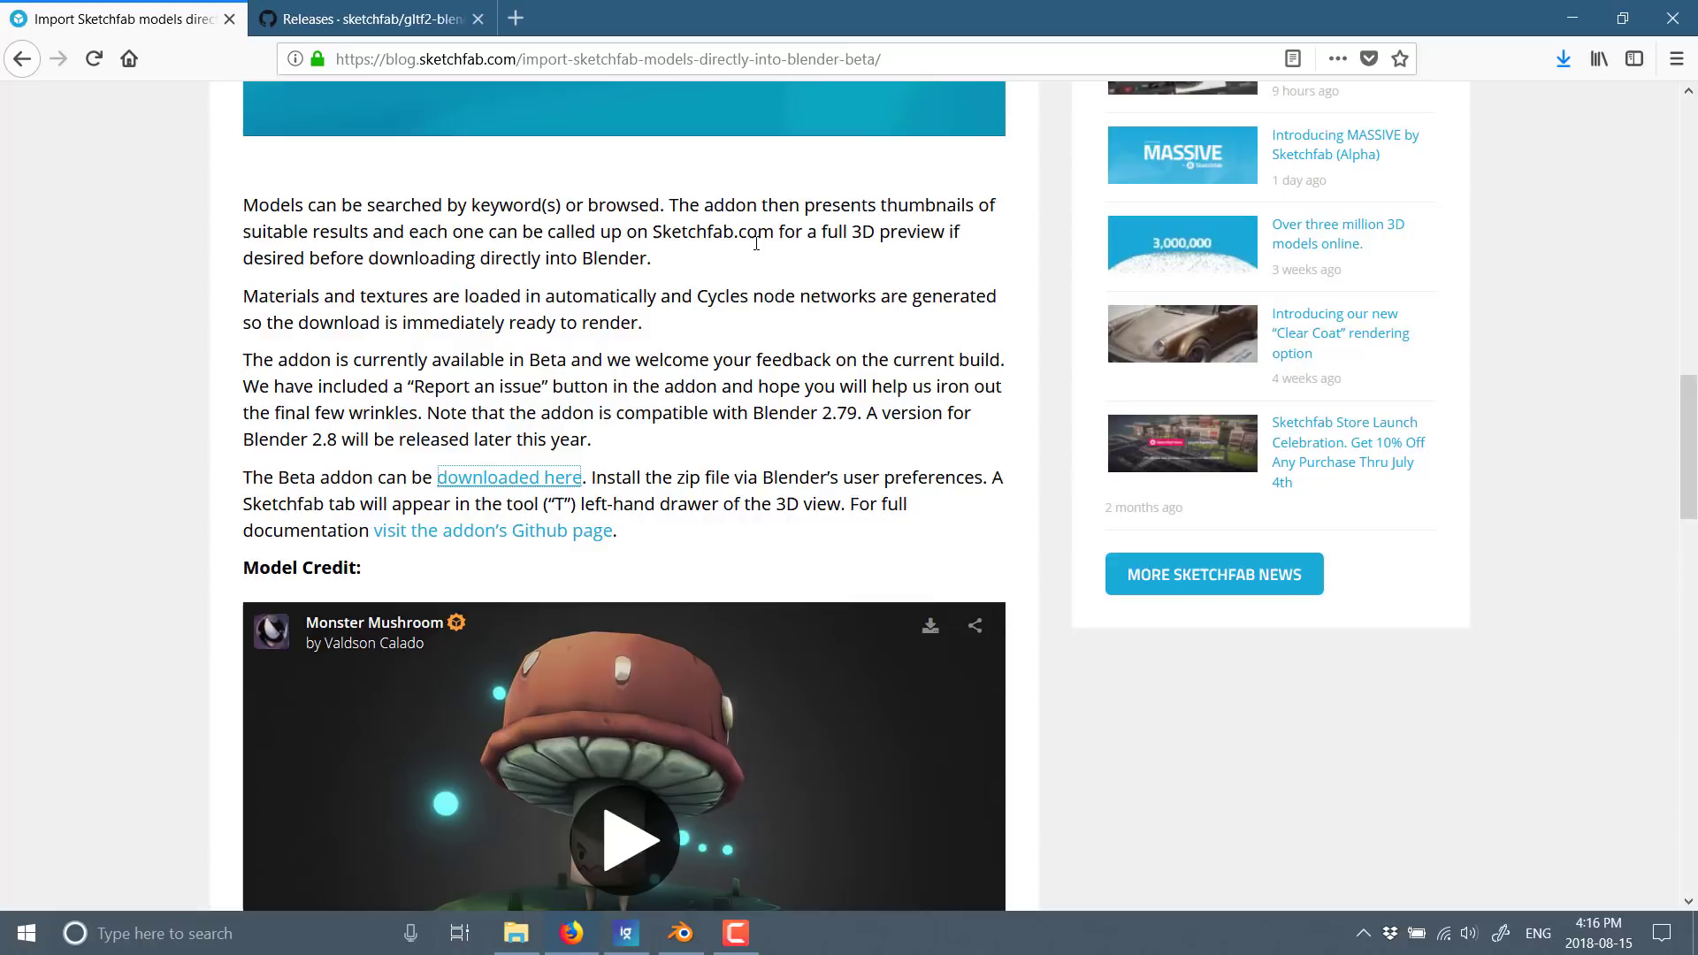
scroll(756, 243, down, 6)
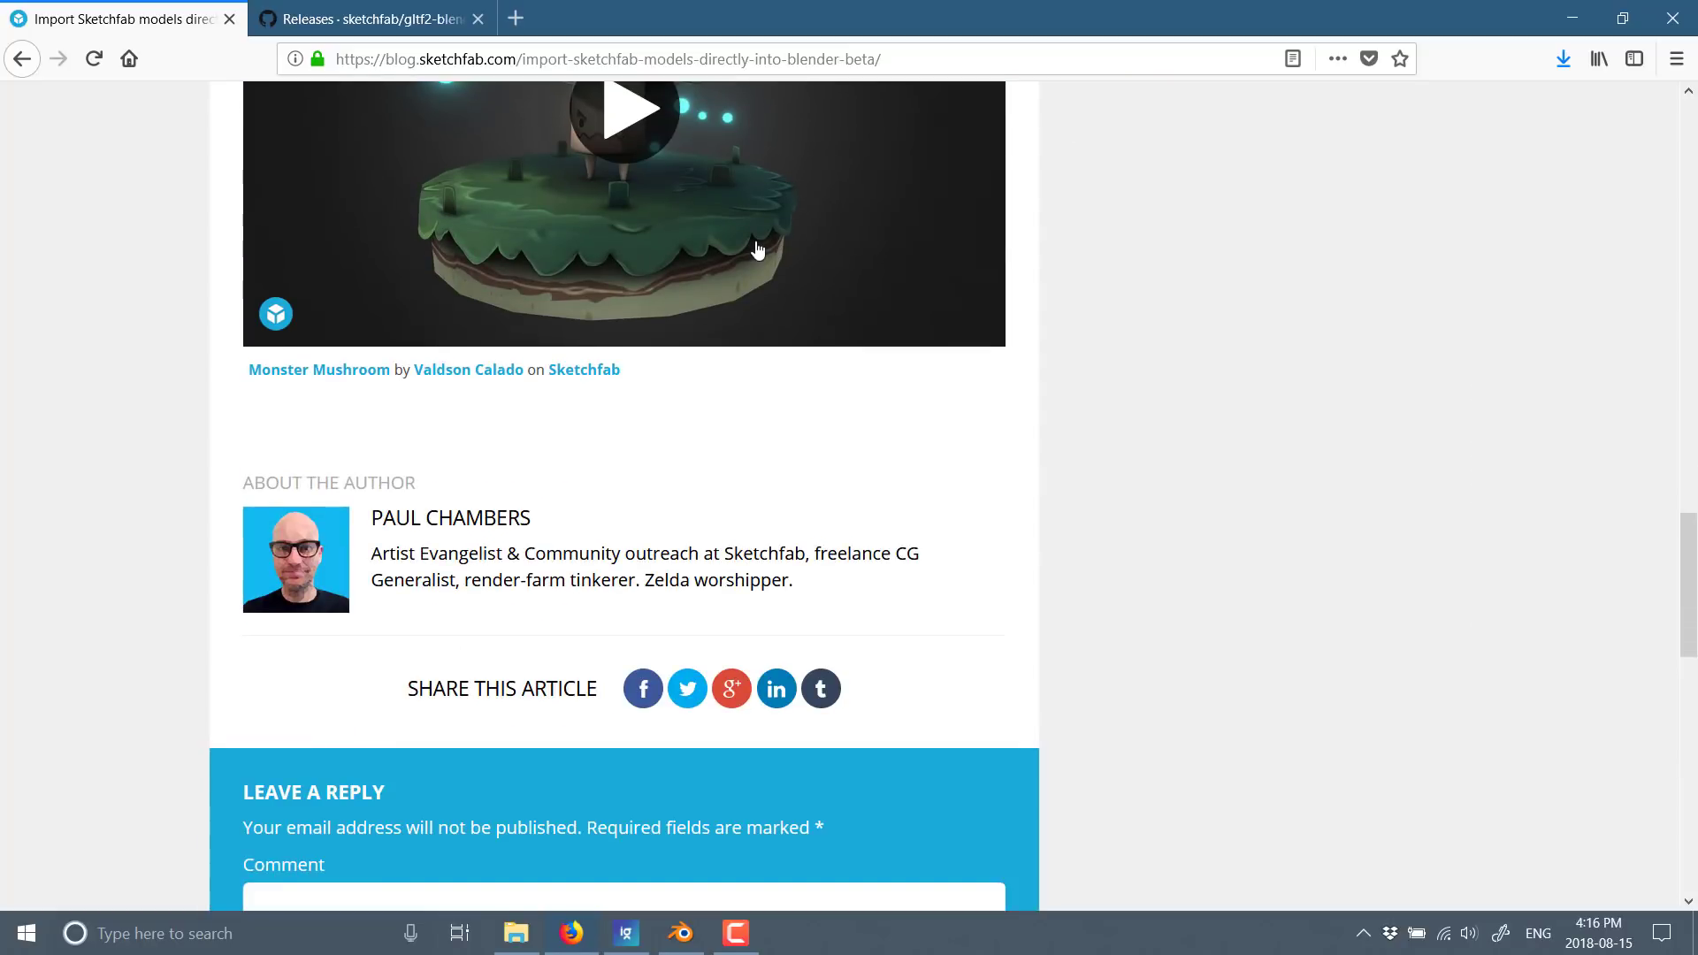
scroll(796, 292, up, 6)
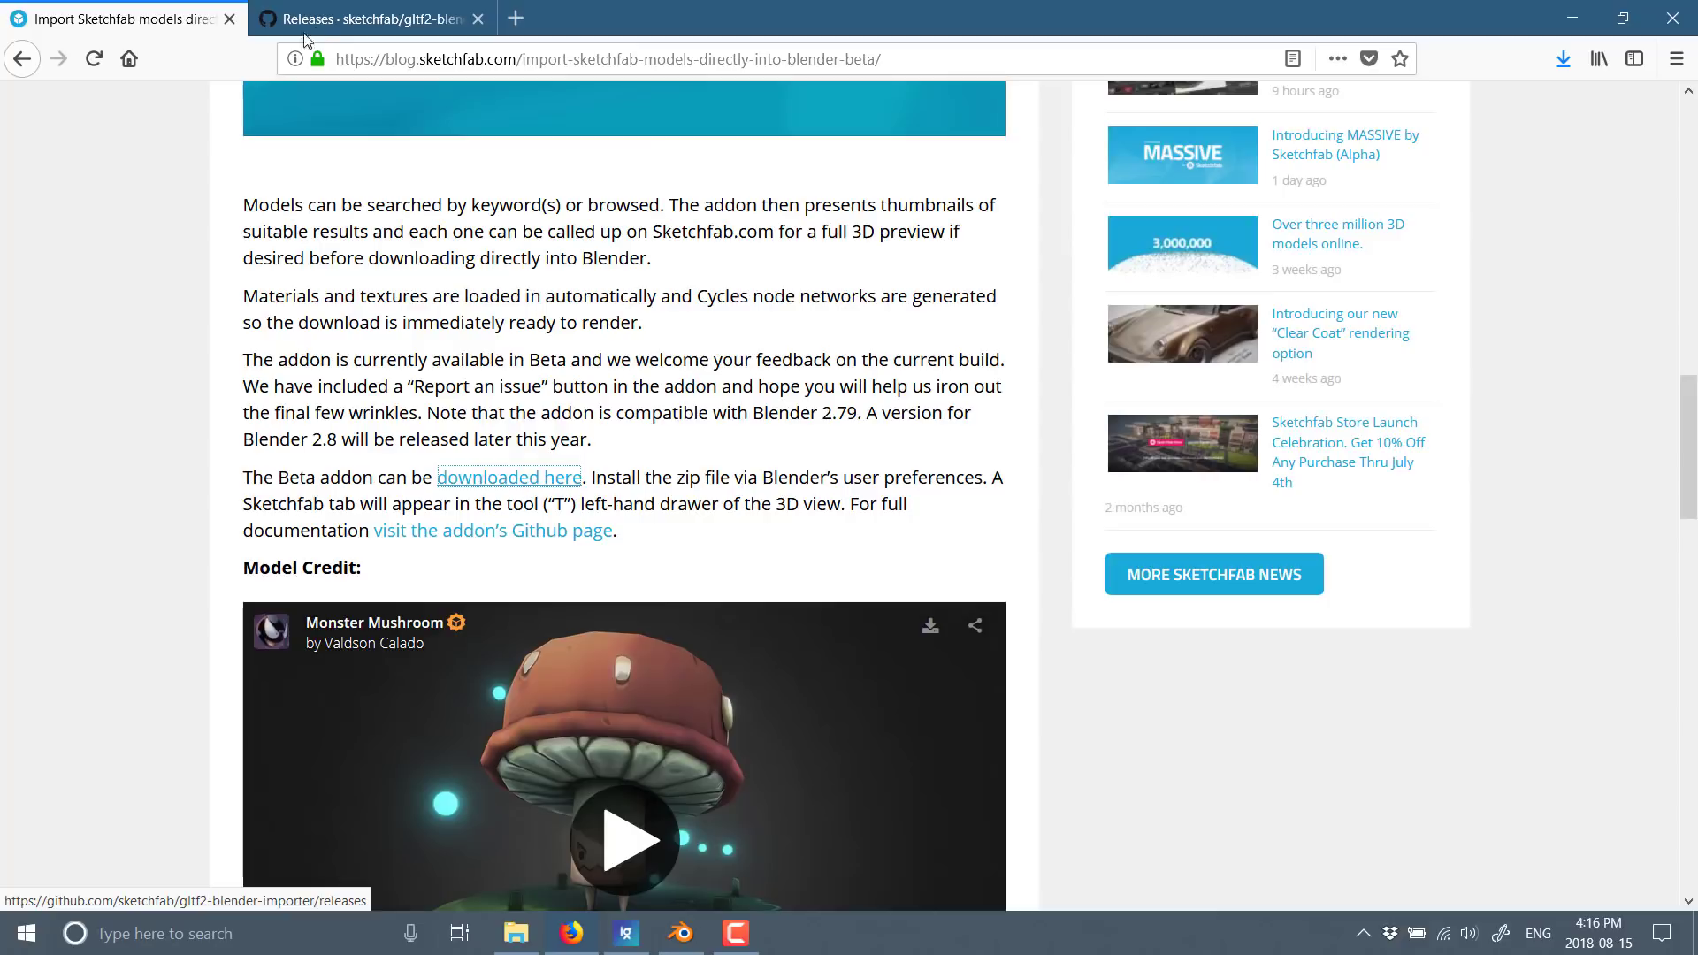
click(306, 25)
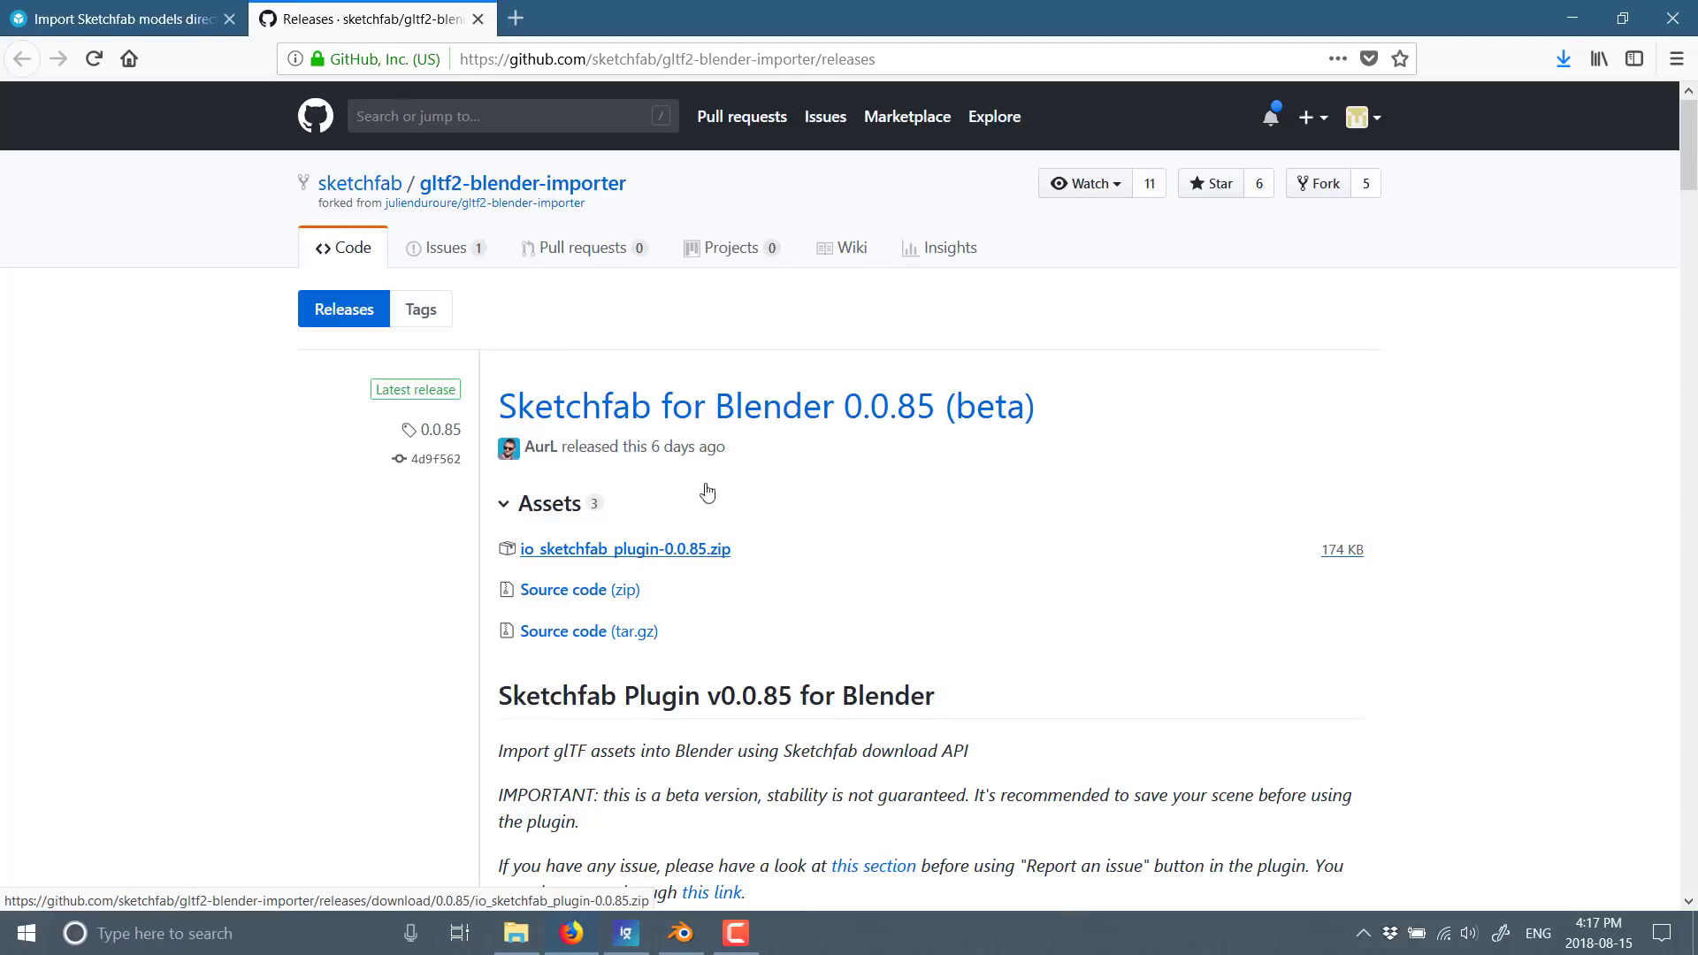
Step: Switch to Blender and check the Sketchfab Plugin add-on entry in the user preferences
click(694, 933)
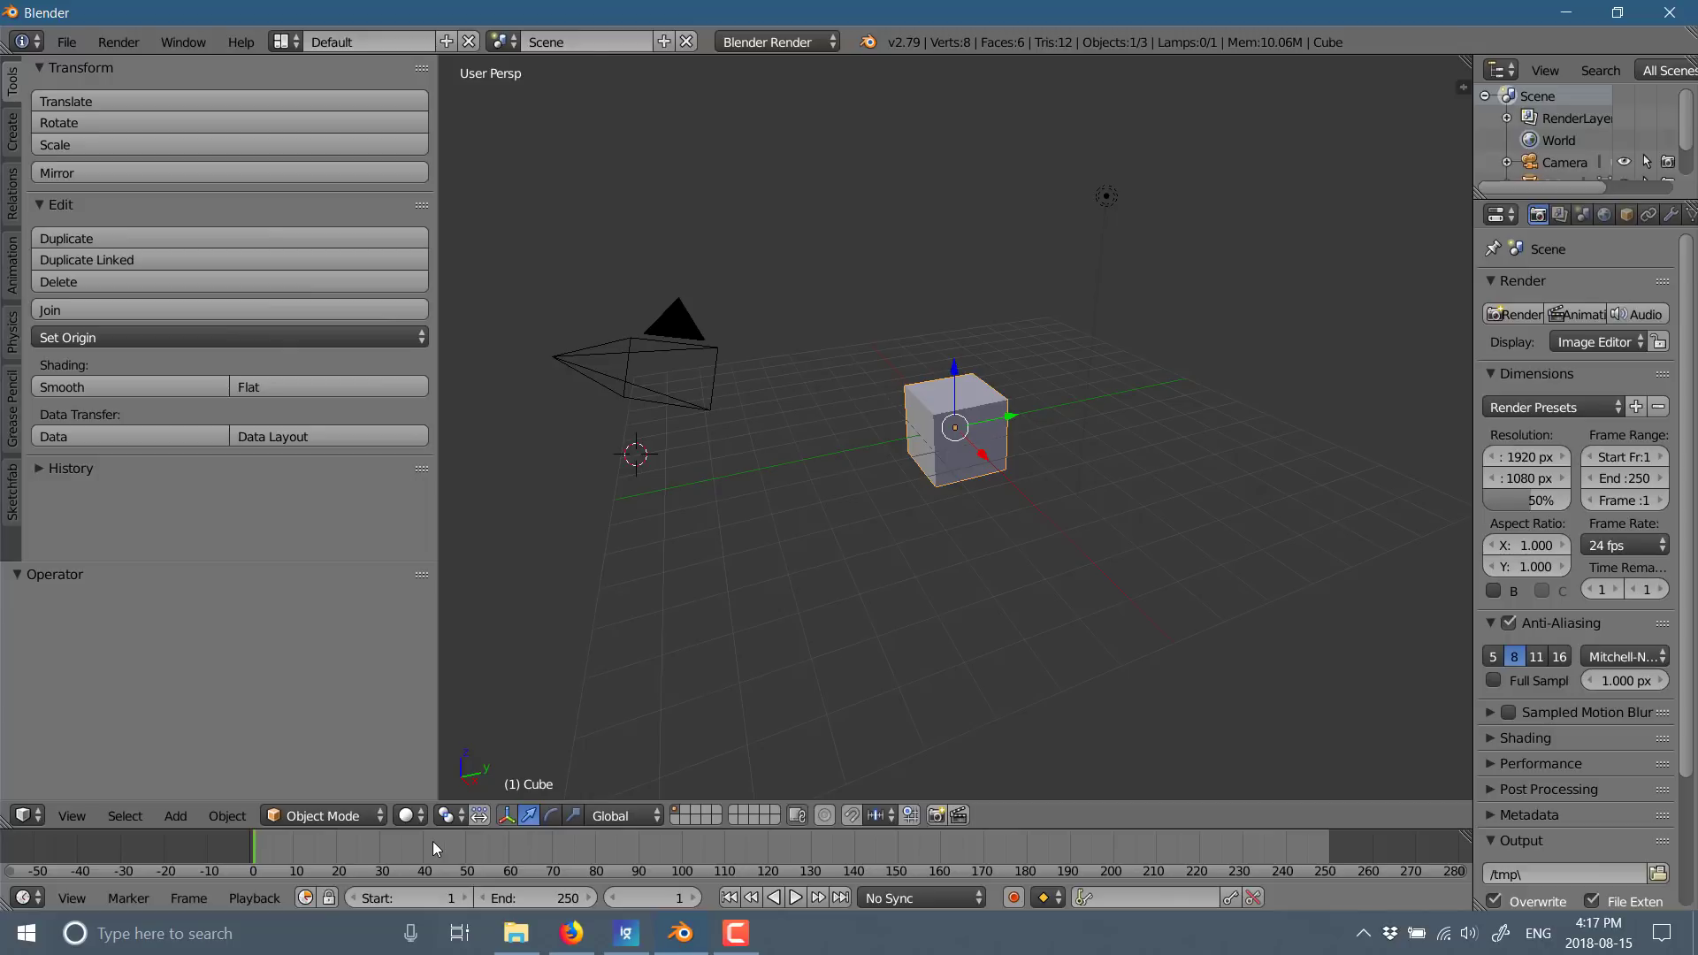
click(74, 44)
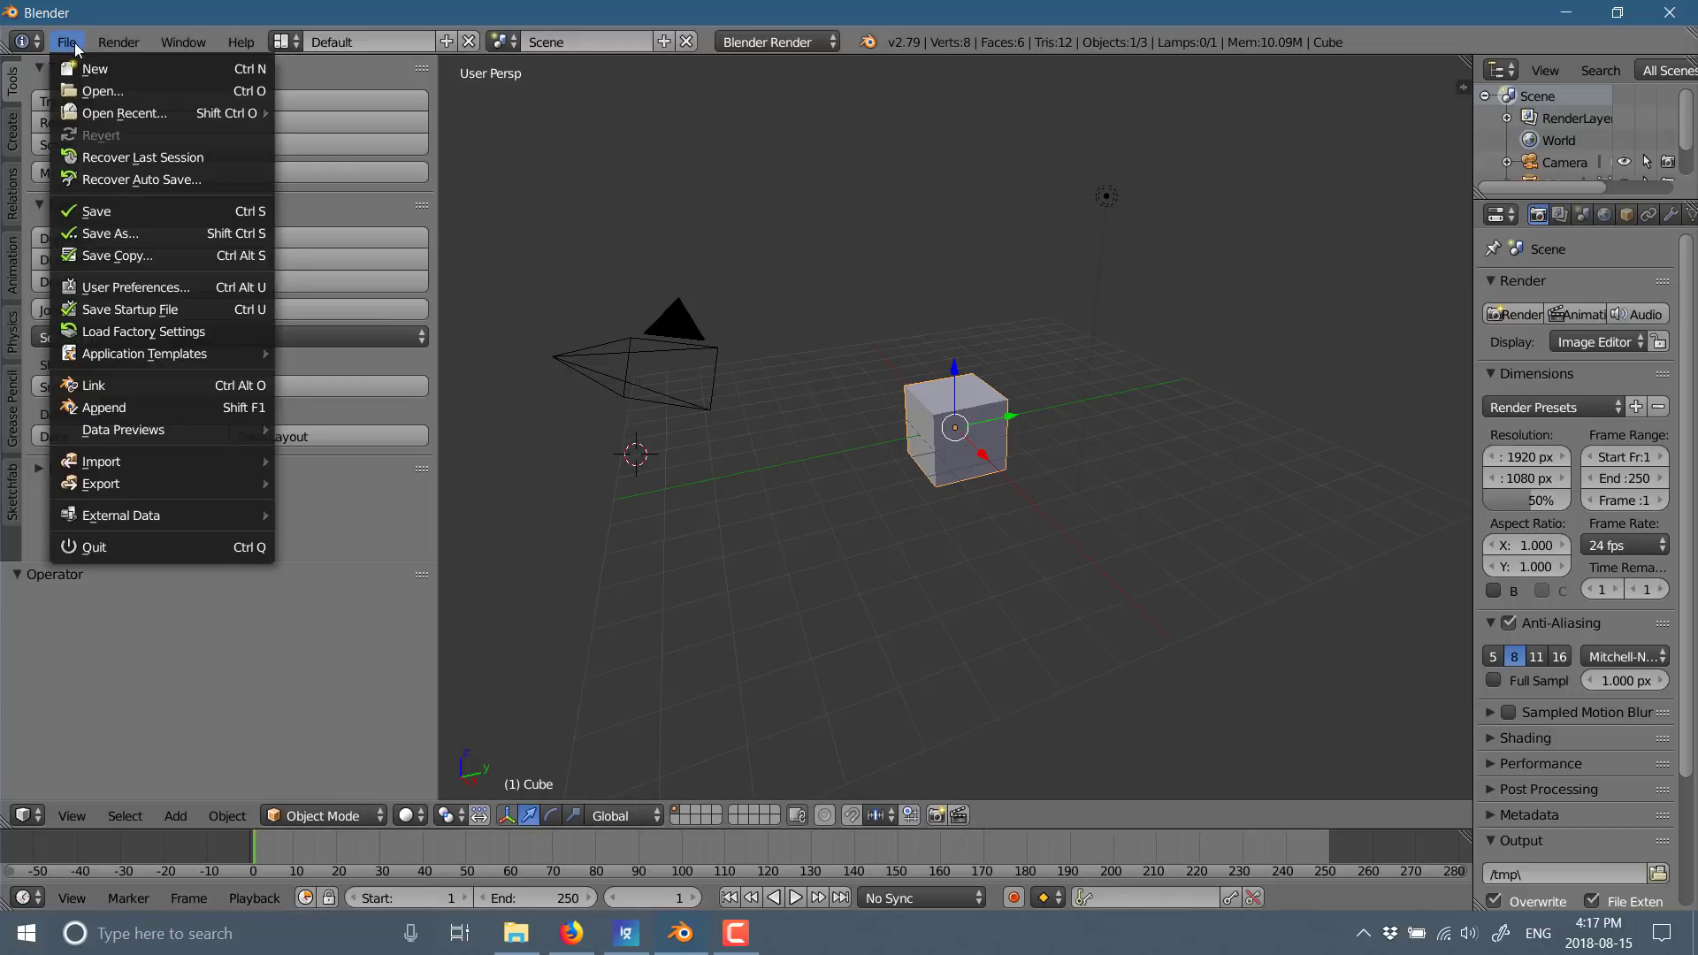
click(139, 286)
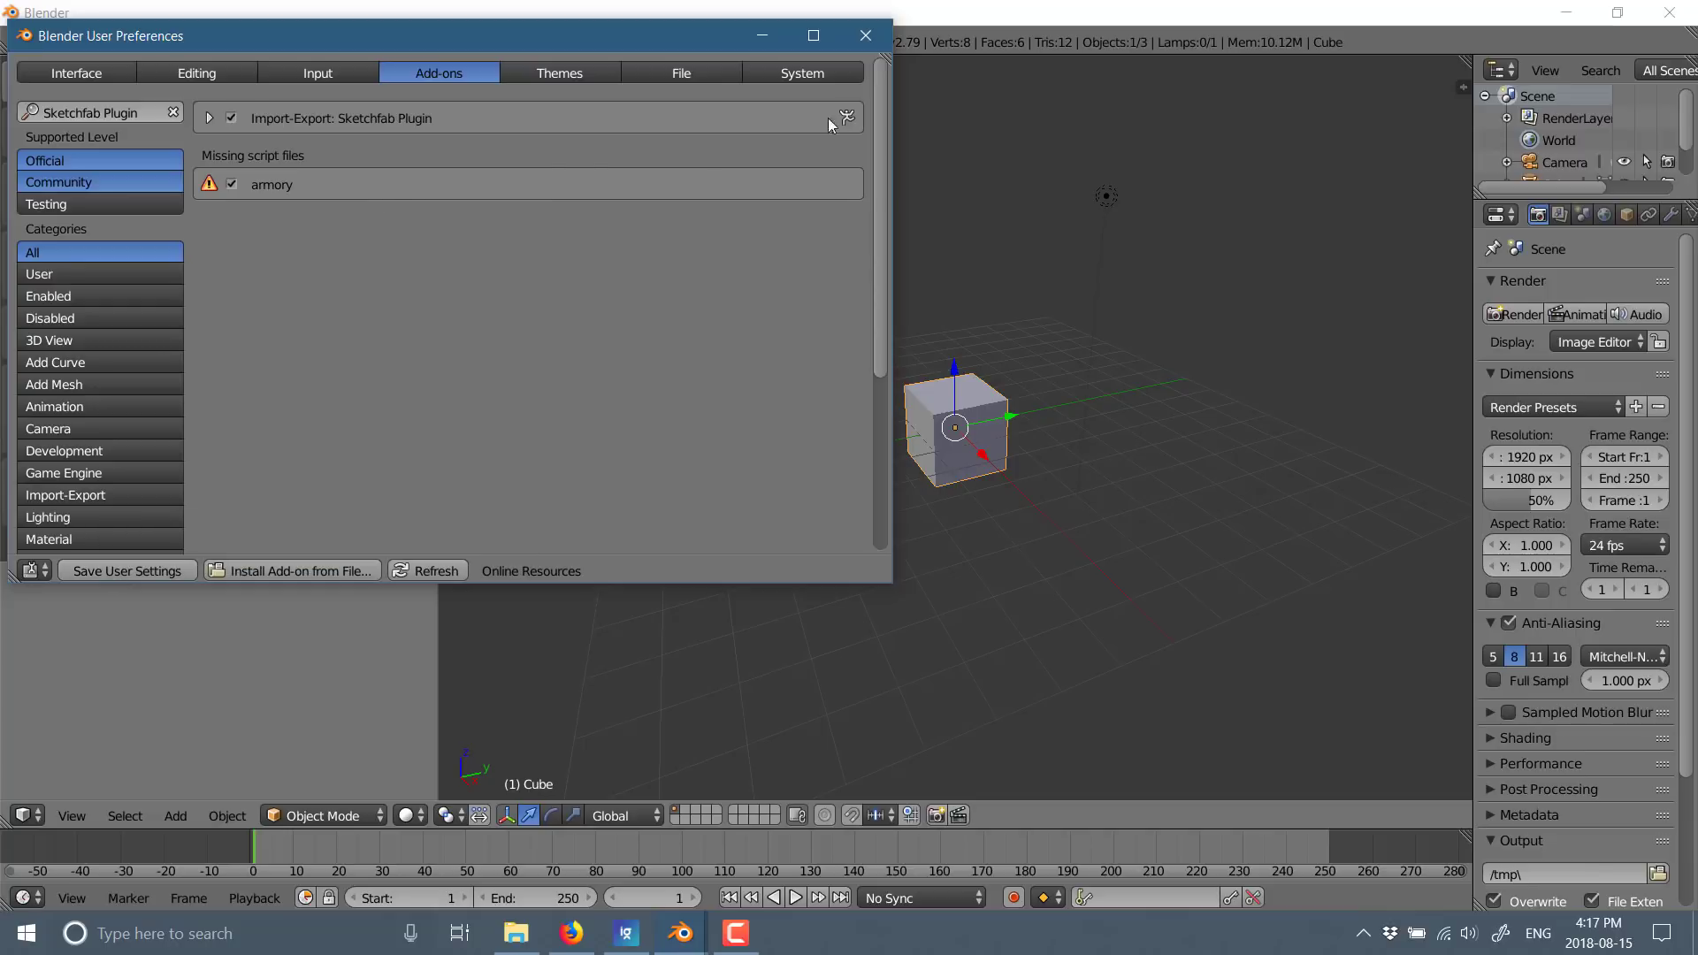
click(866, 37)
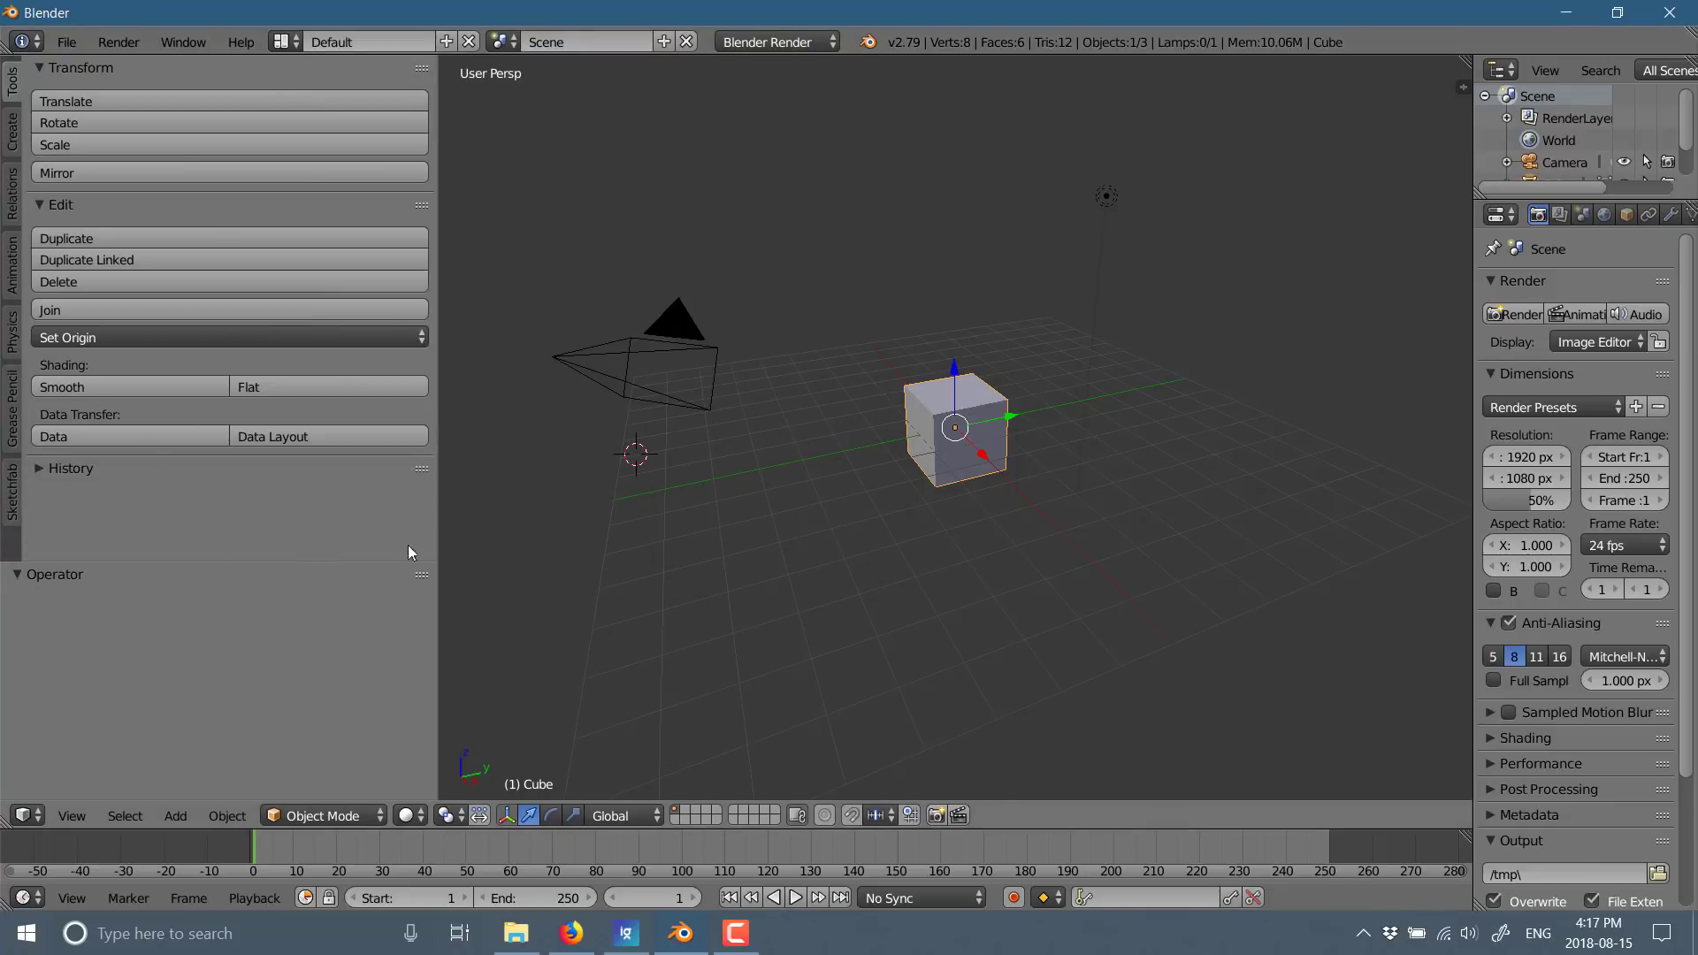
Step: Show the Sketchfab add-on's tools beside the 3D view and search its model library for "goat"
key(t)
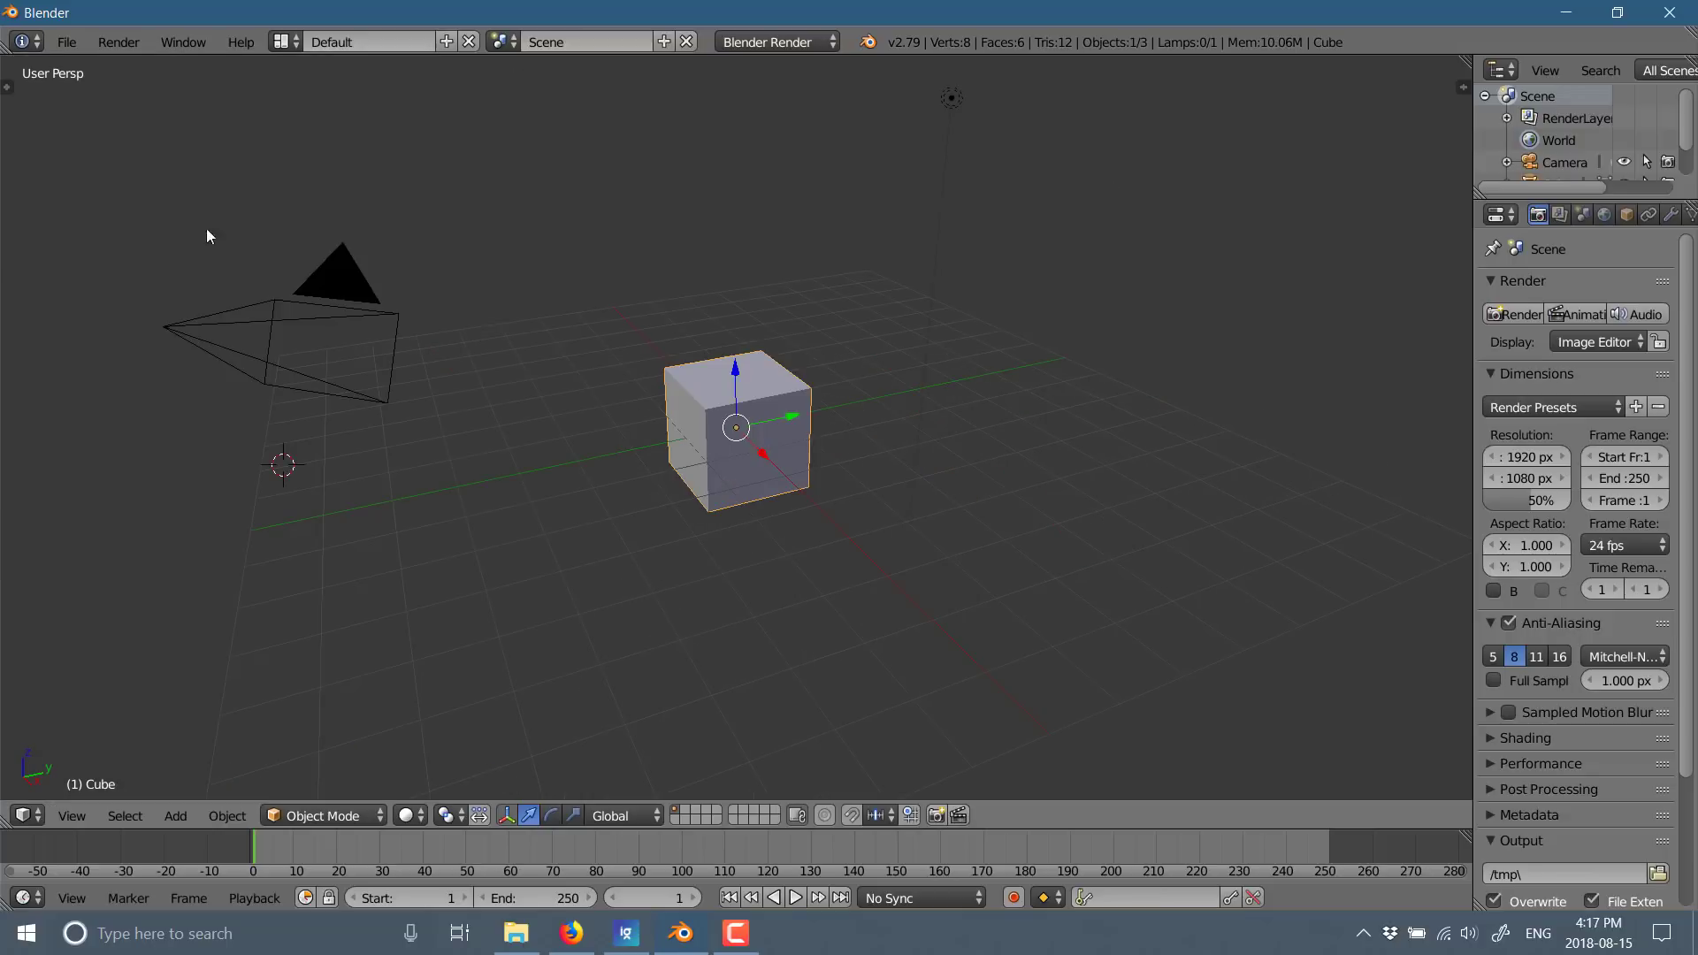
key(t)
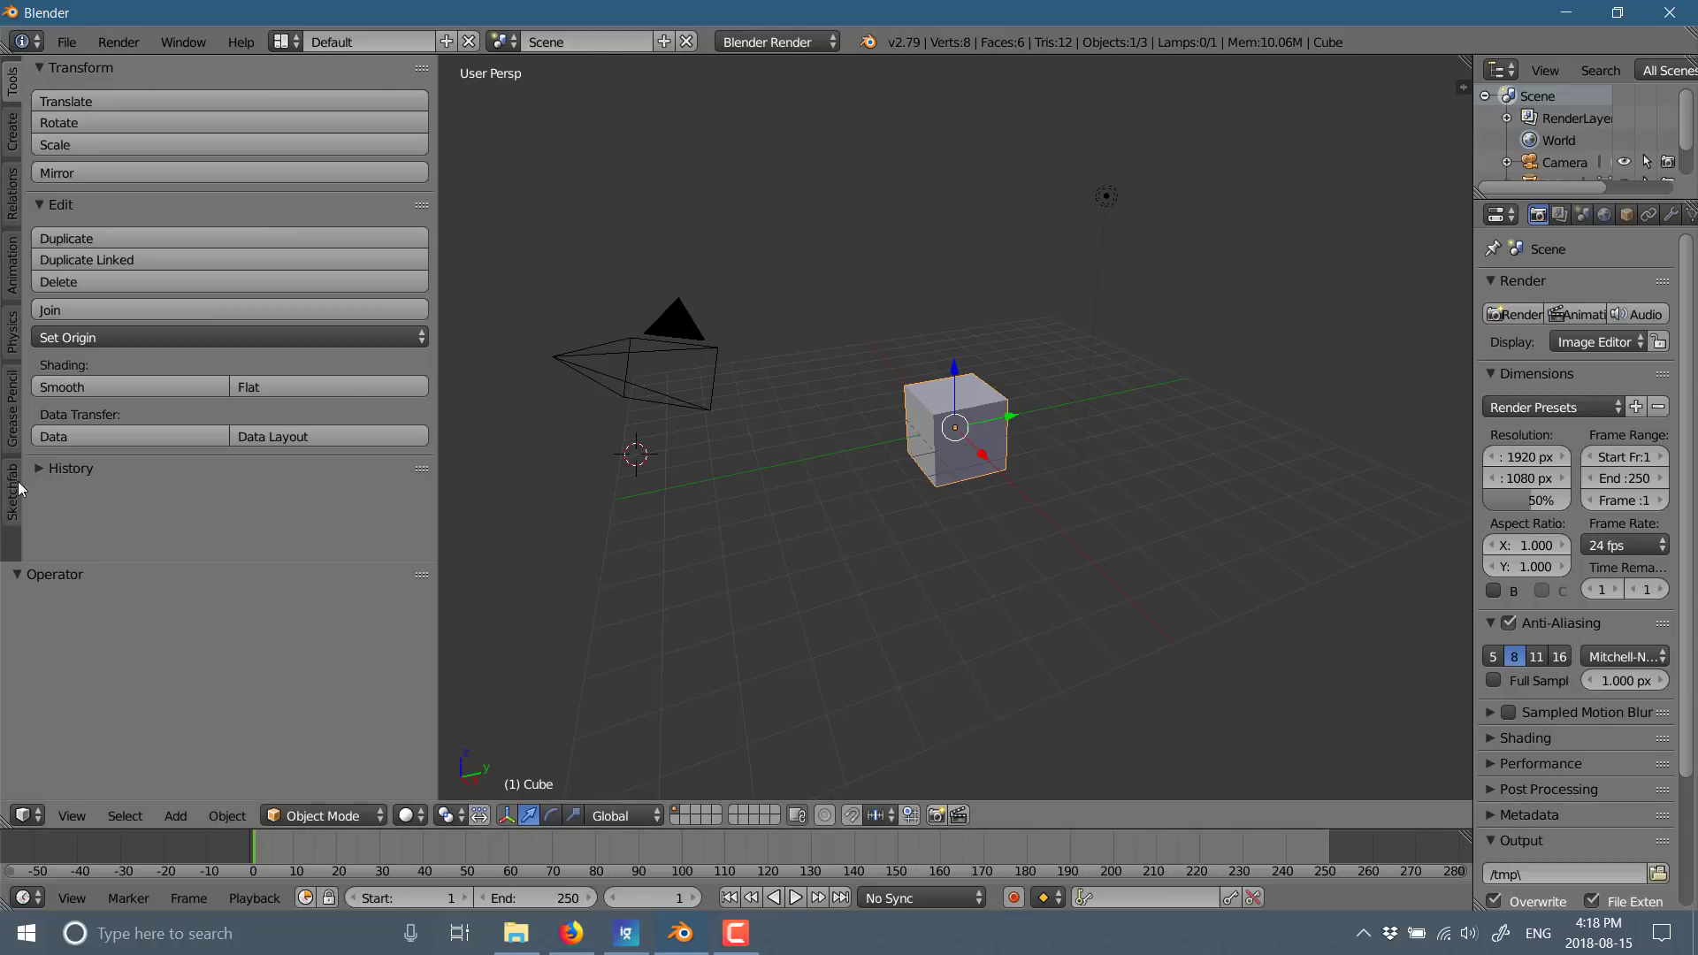
click(12, 513)
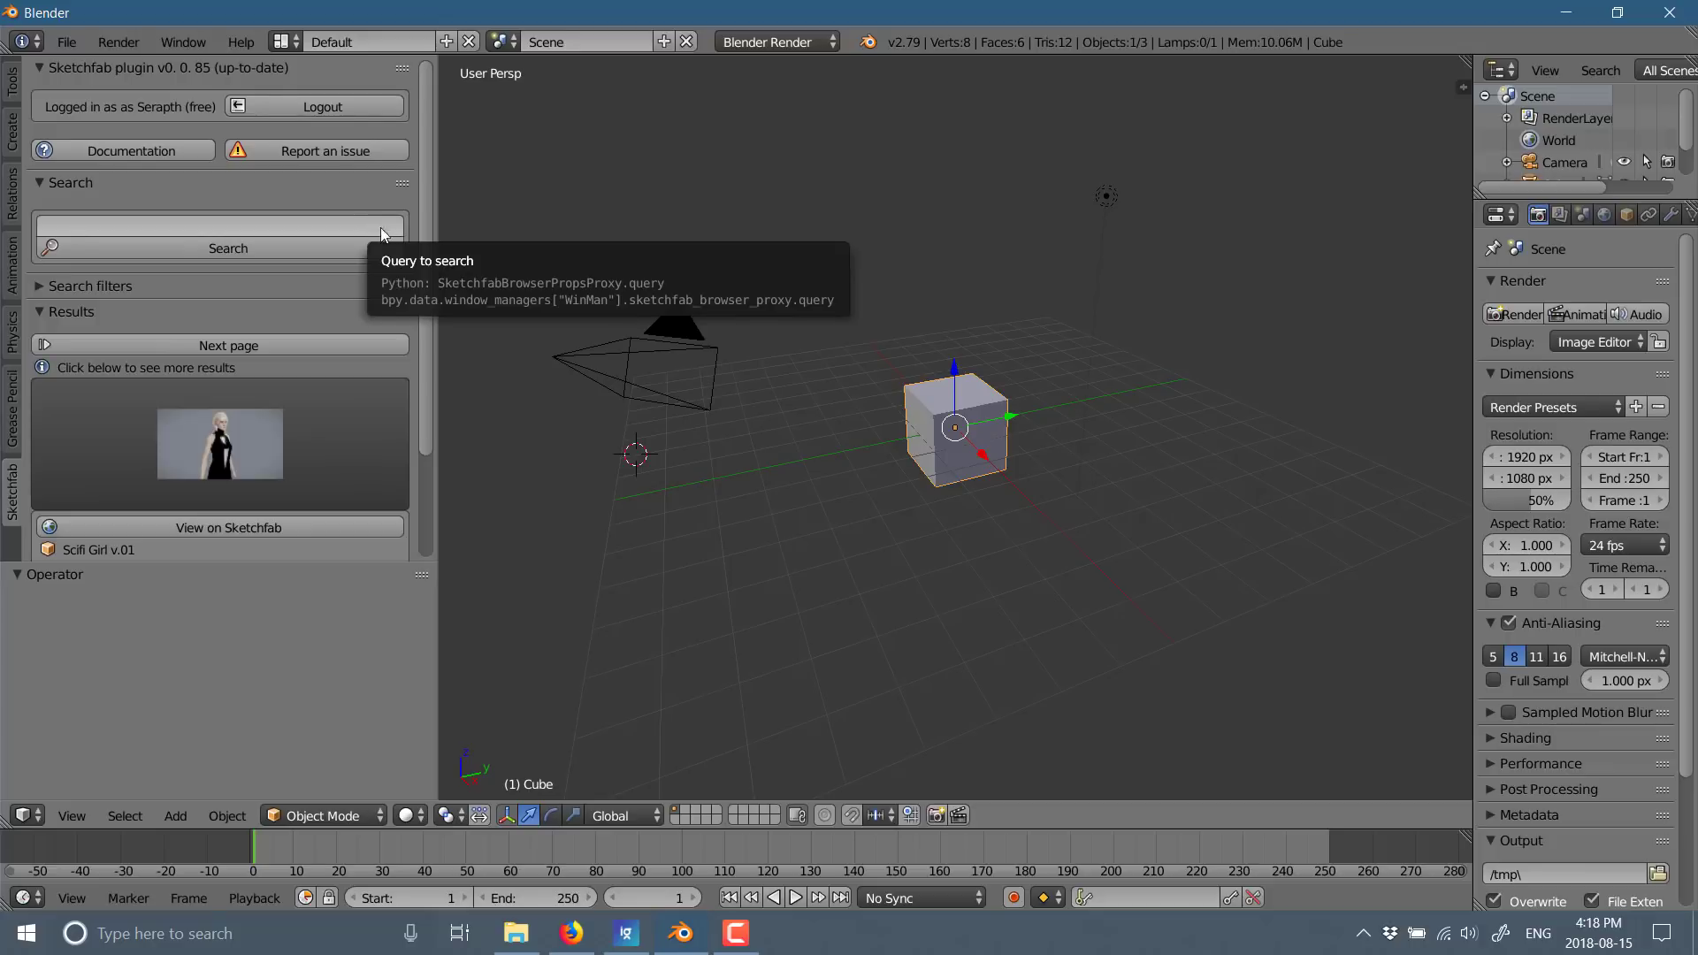
click(71, 225)
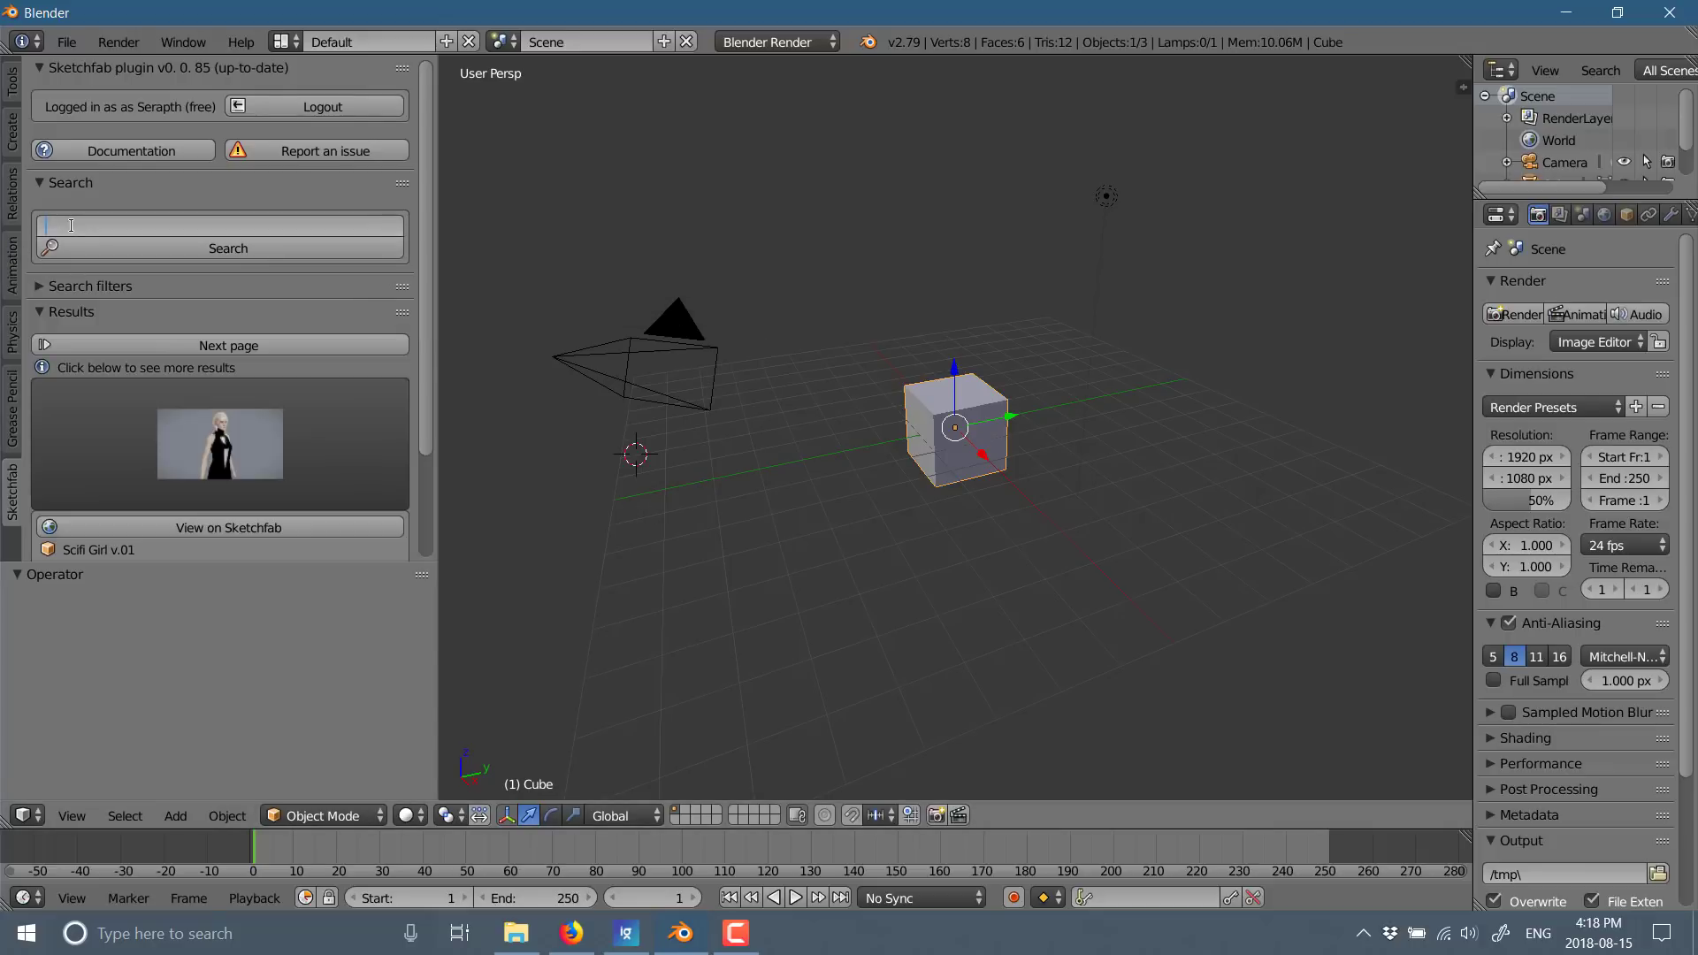
text(goal)
key(Return)
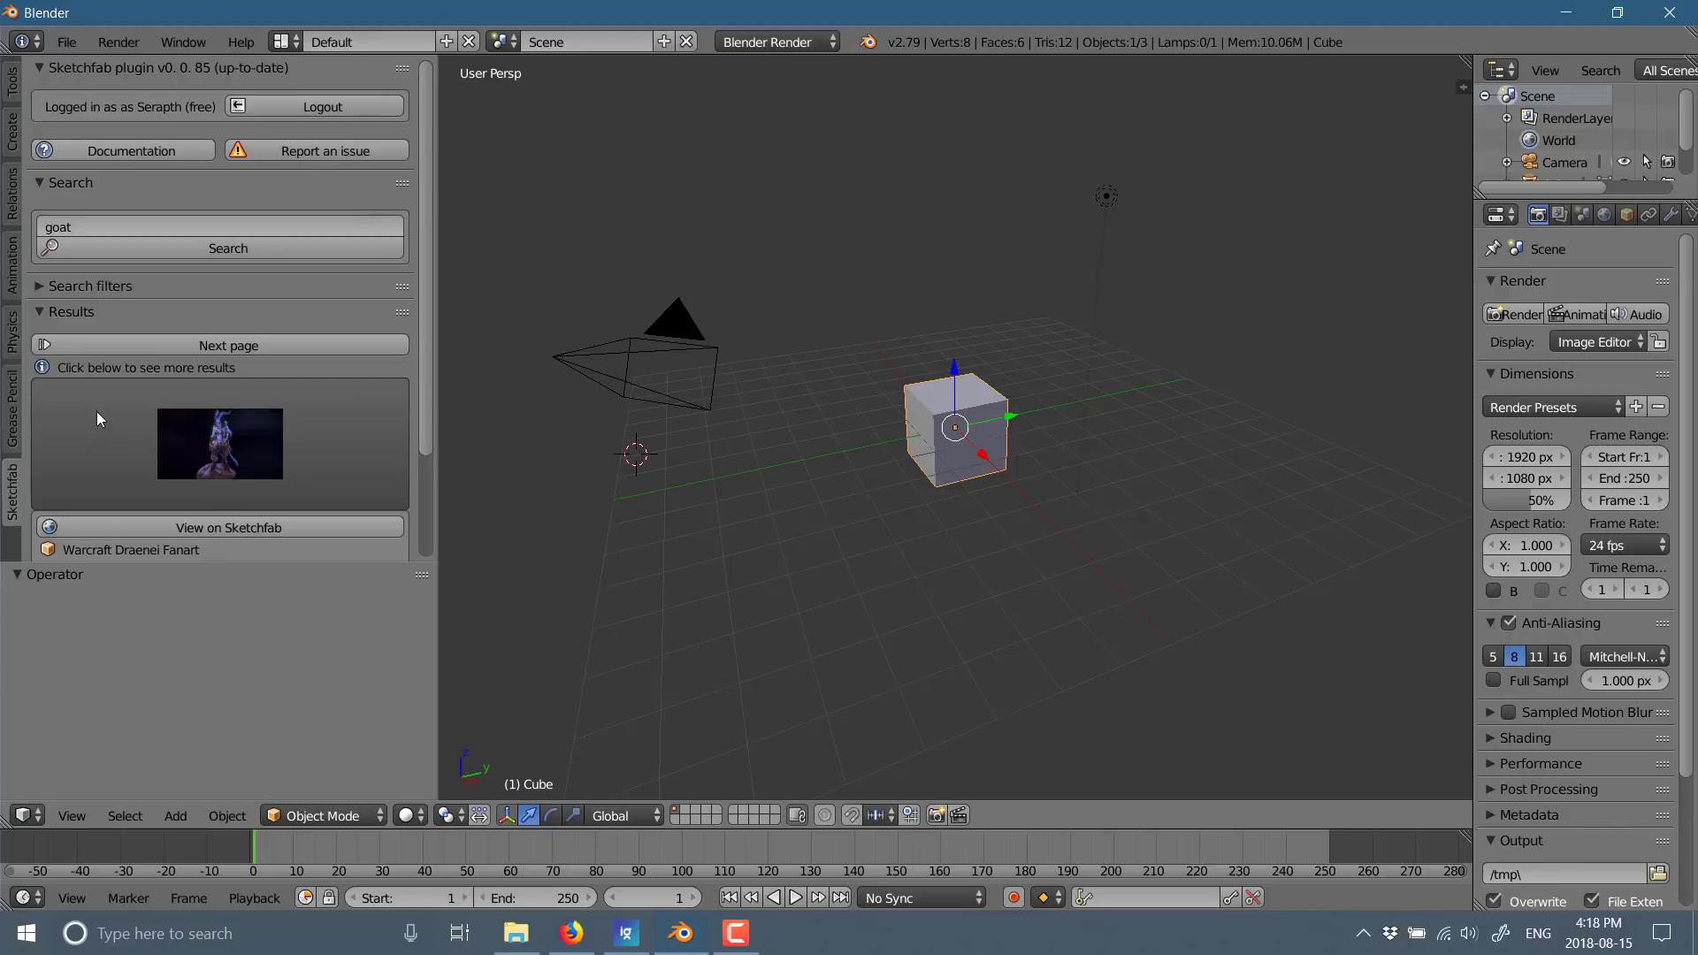
Step: Choose the Goat model from the search results and preview it in 3D on the Sketchfab website
click(260, 449)
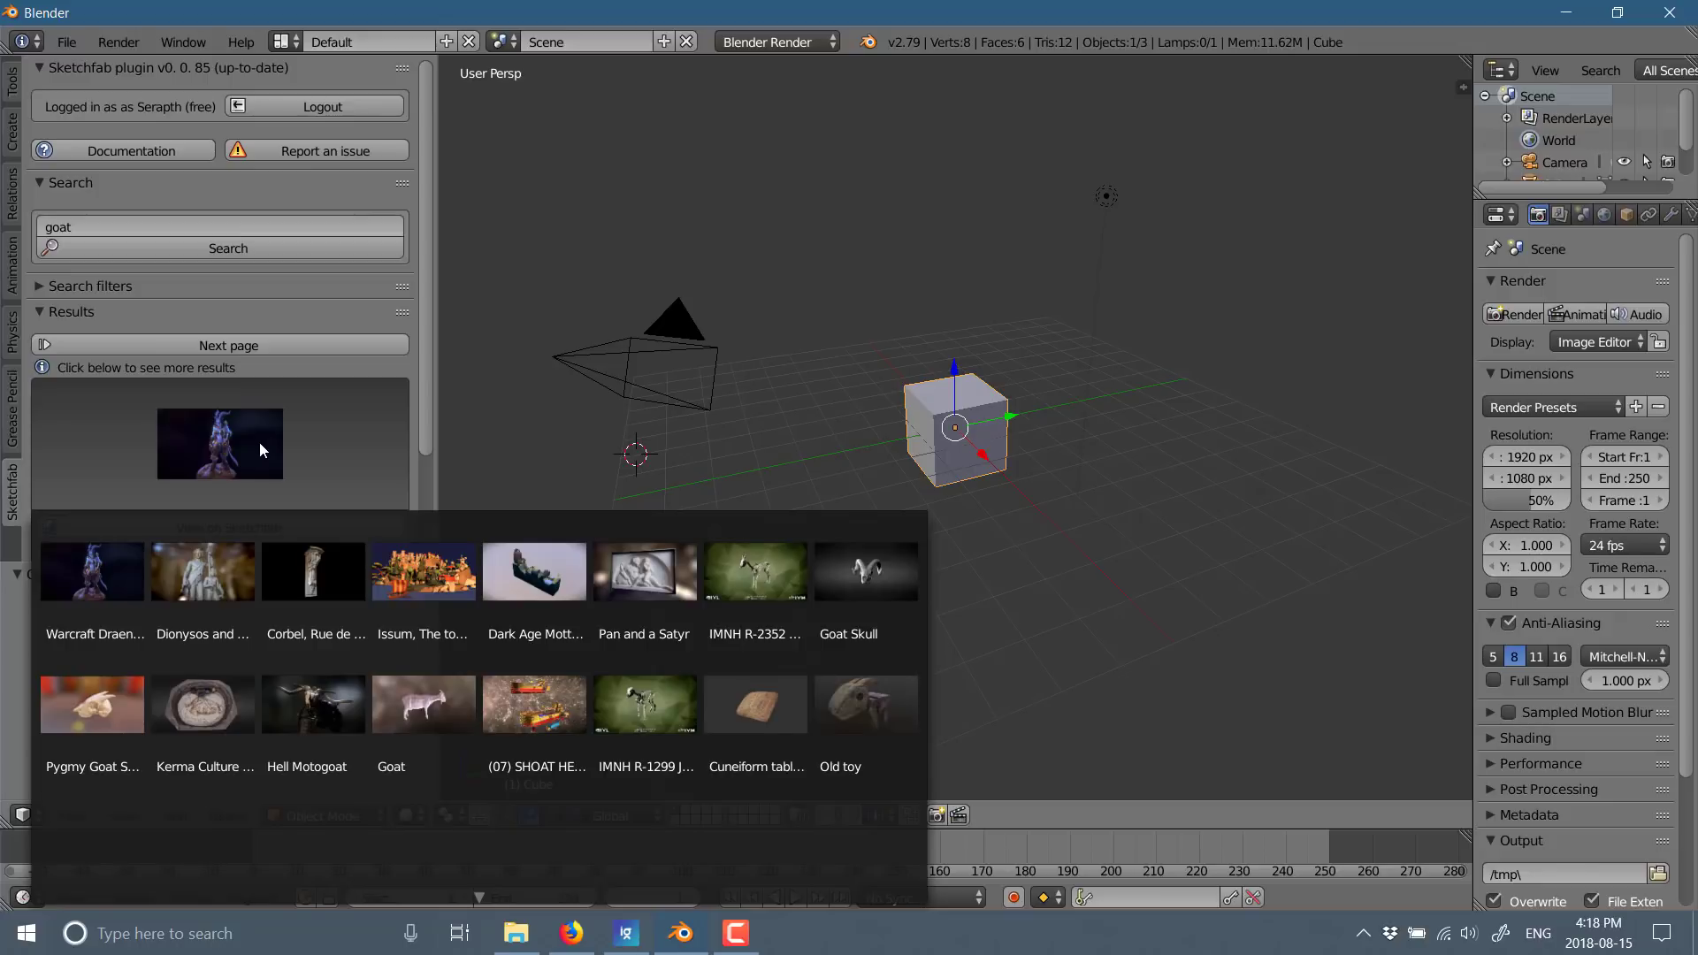
click(434, 716)
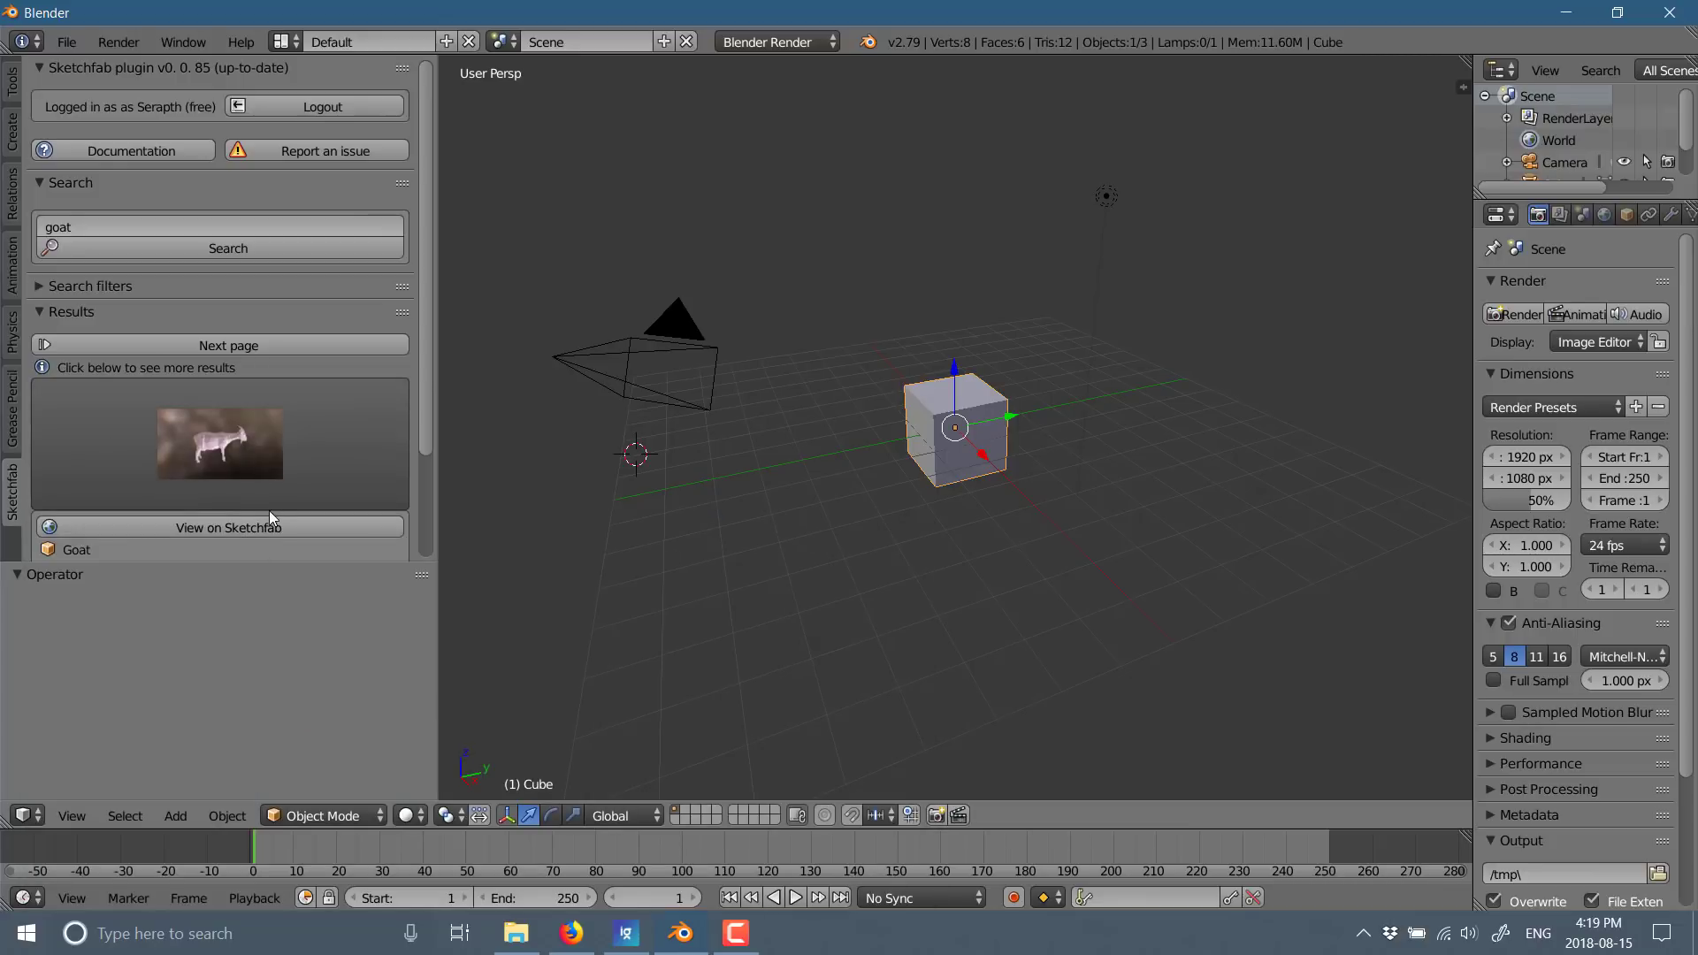
click(253, 527)
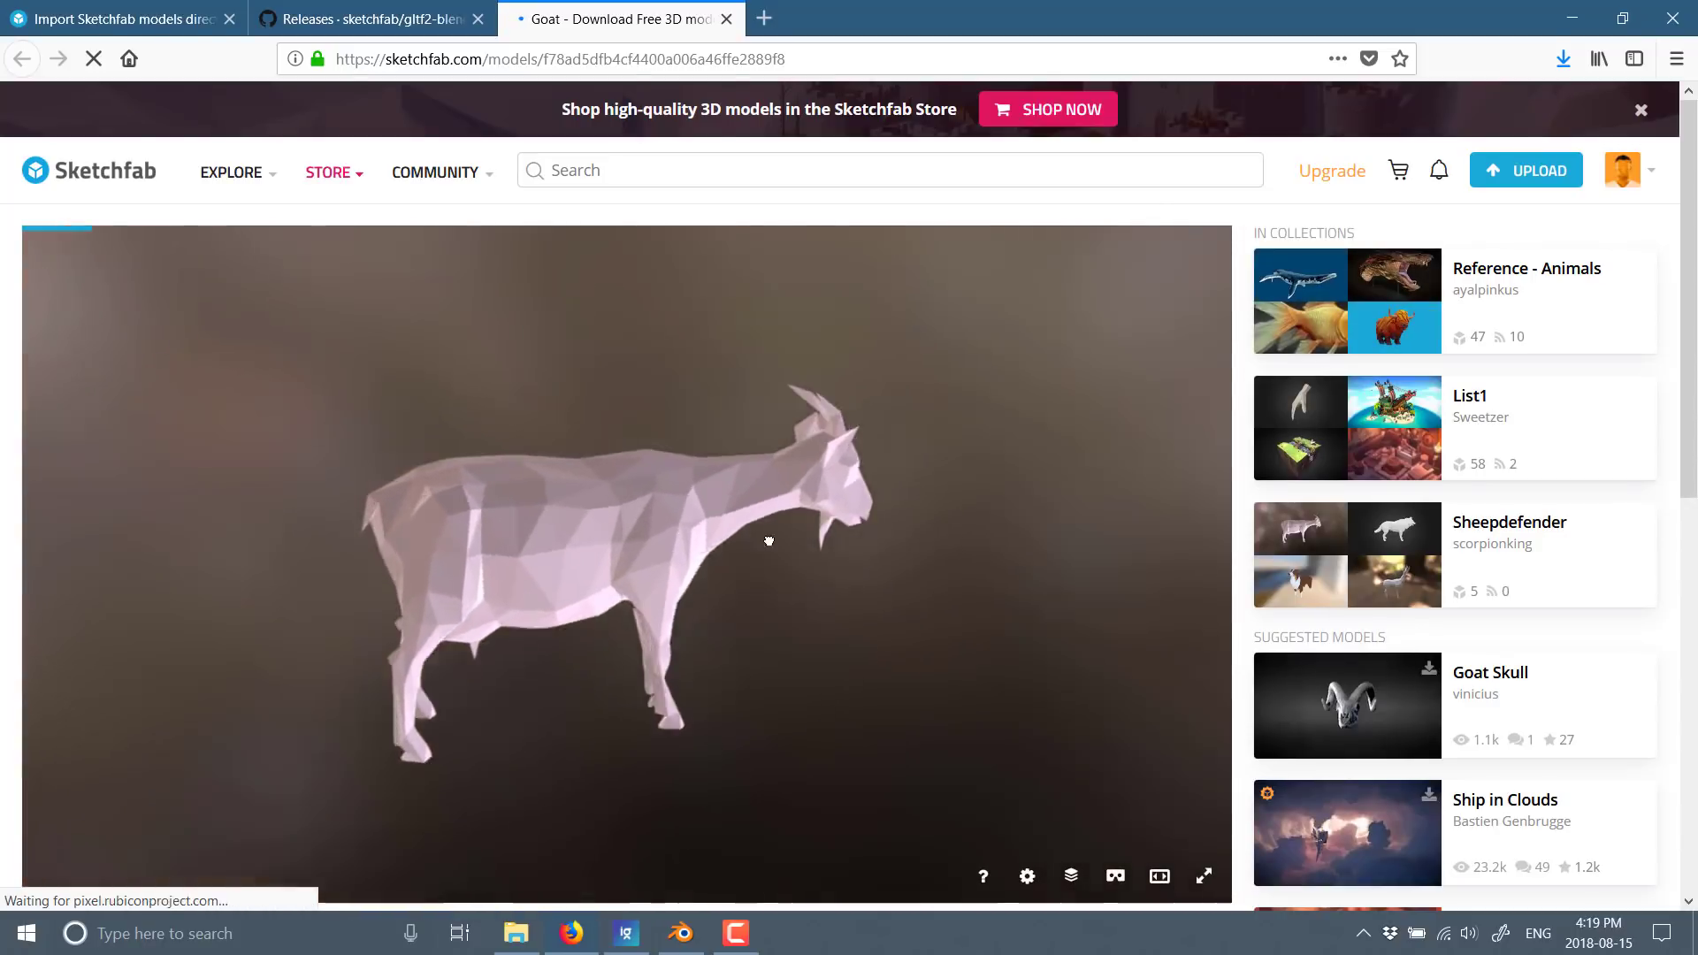
drag(768, 540, 487, 532)
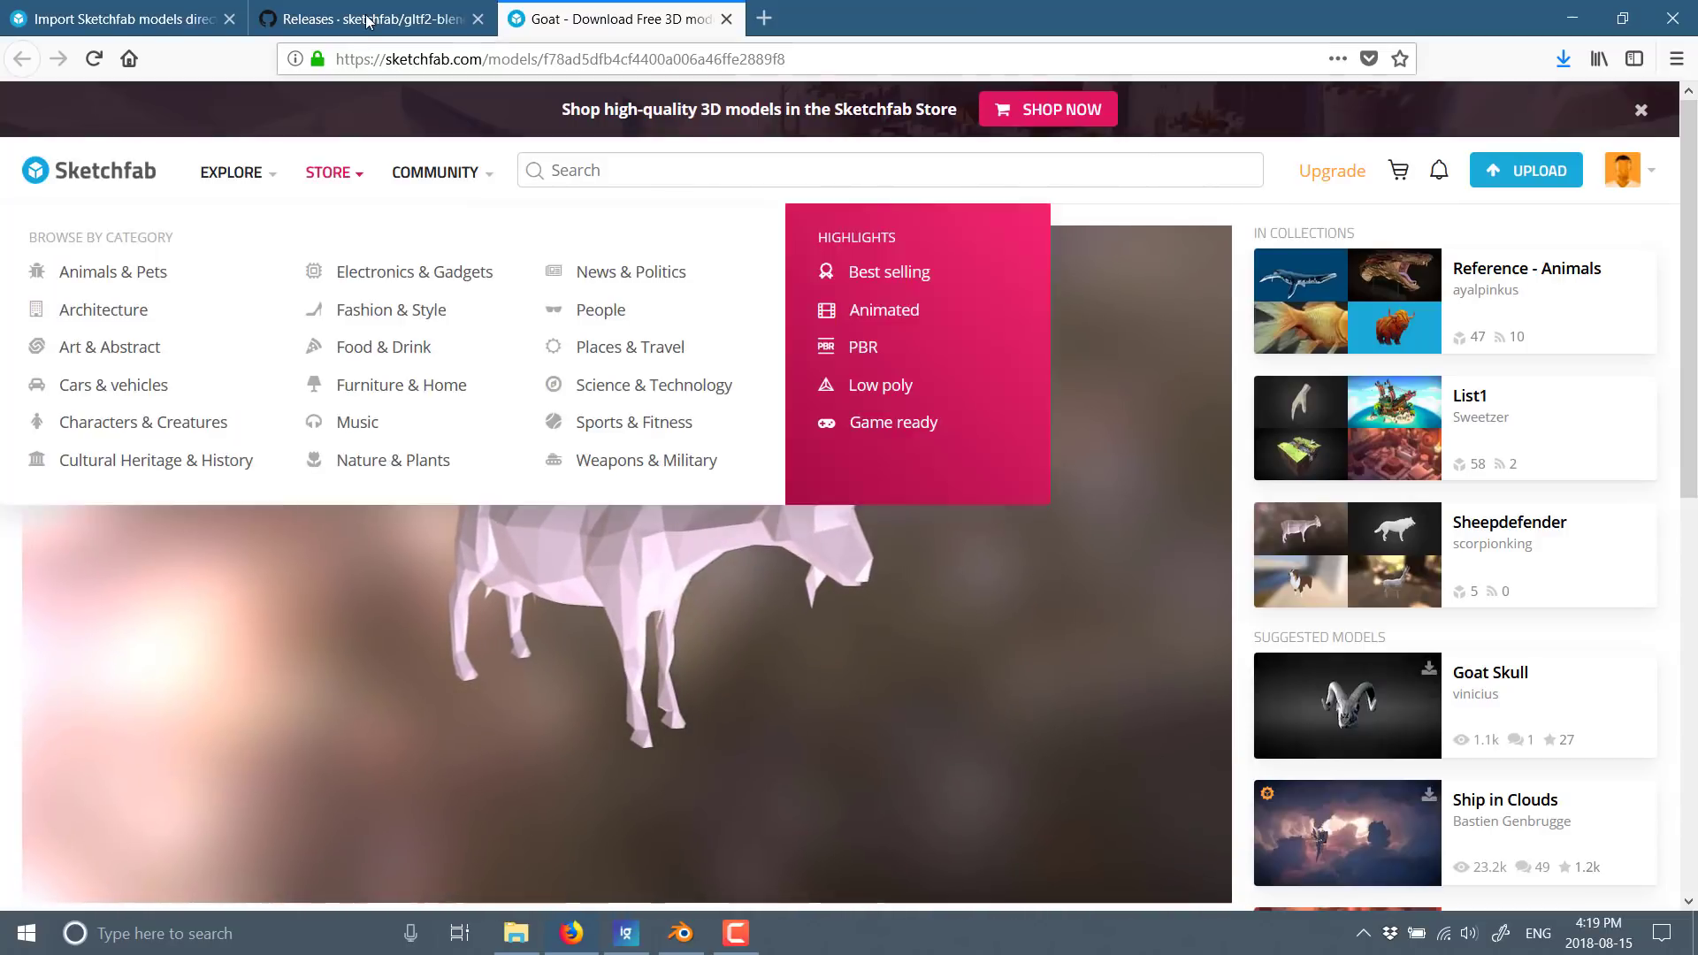
click(368, 20)
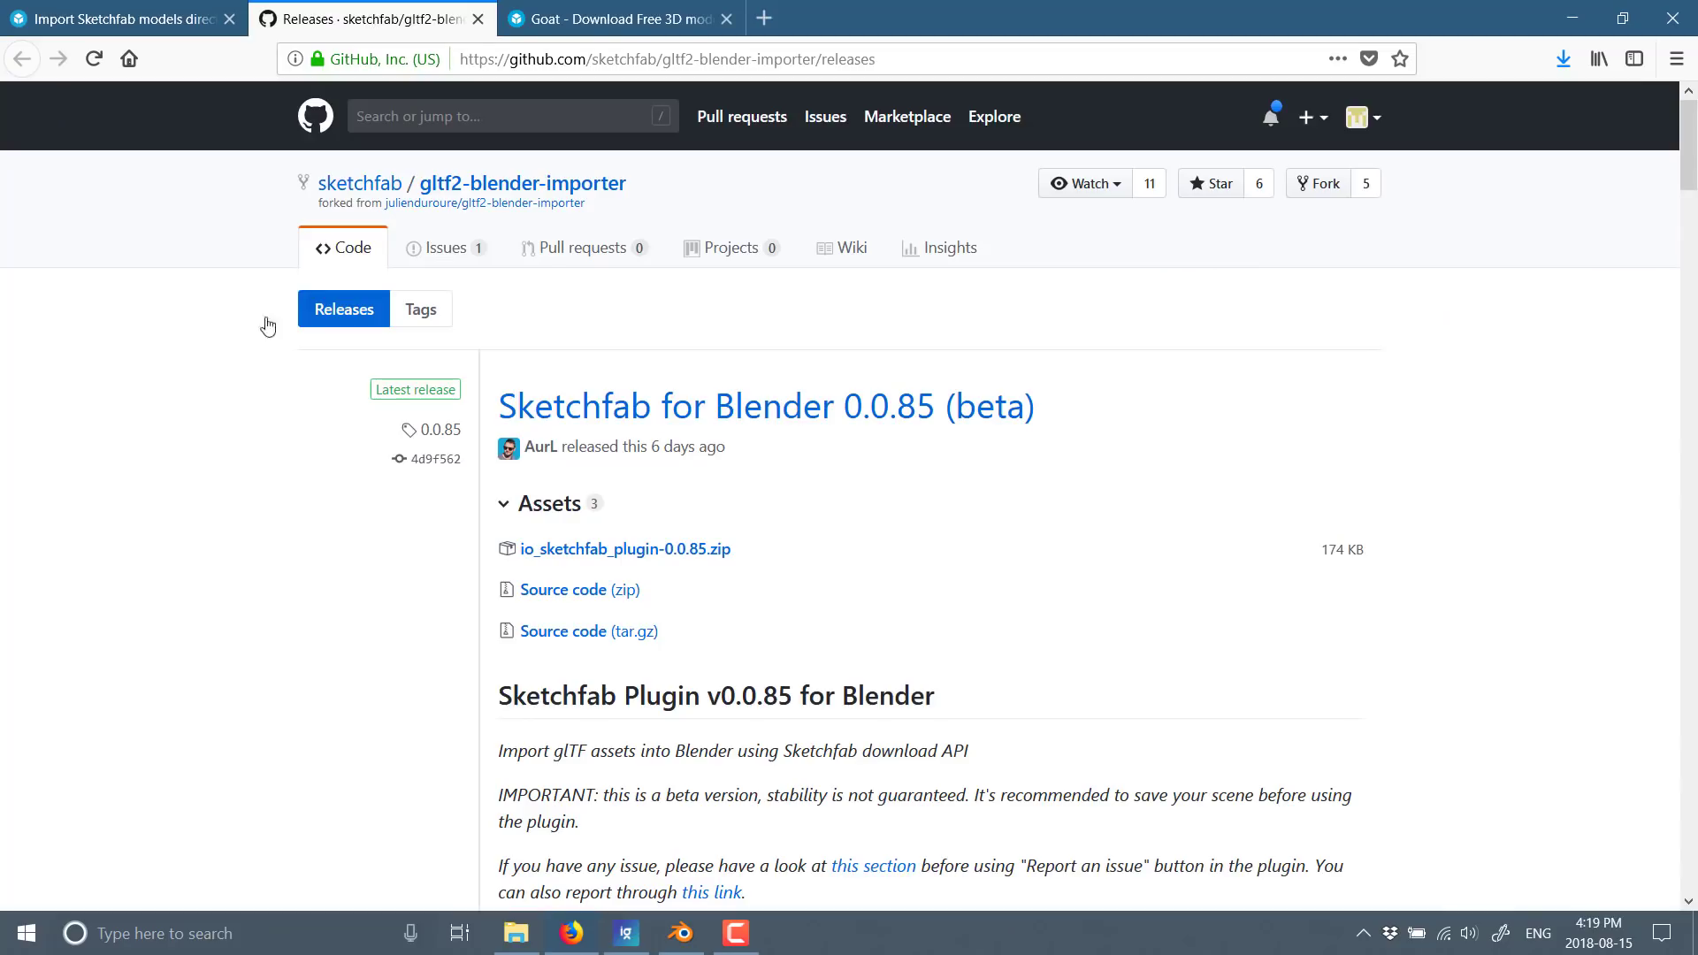
Step: Switch back to Blender and import the chosen Goat model into the scene
click(697, 943)
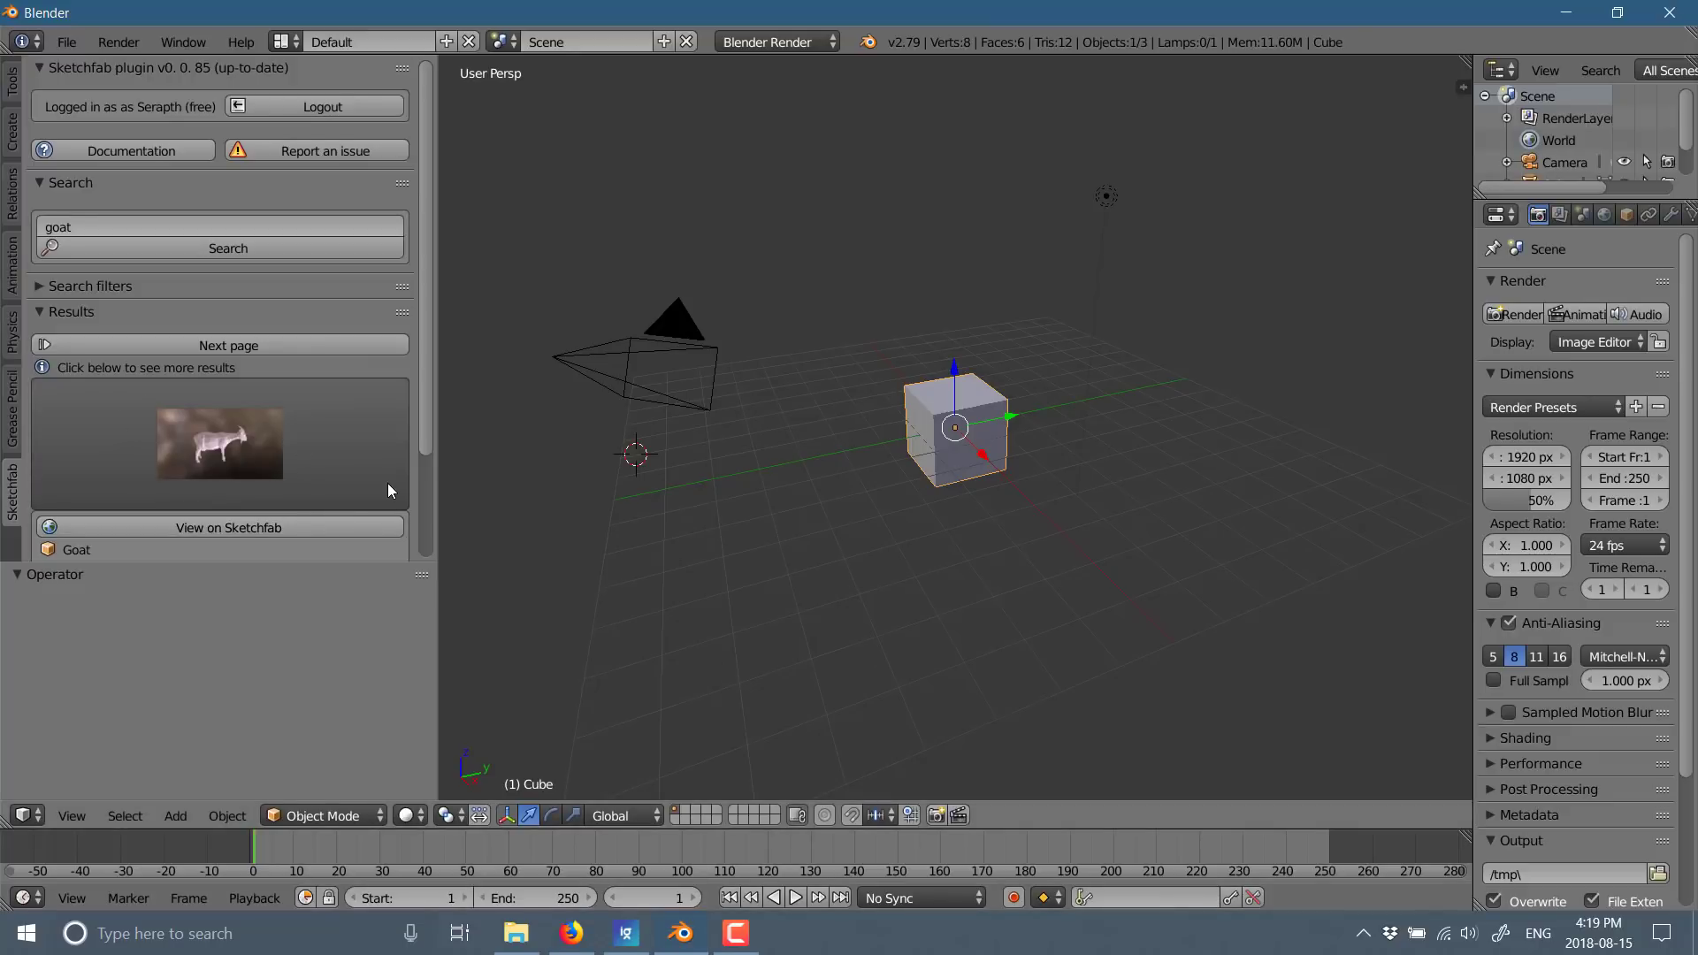
scroll(336, 465, down, 4)
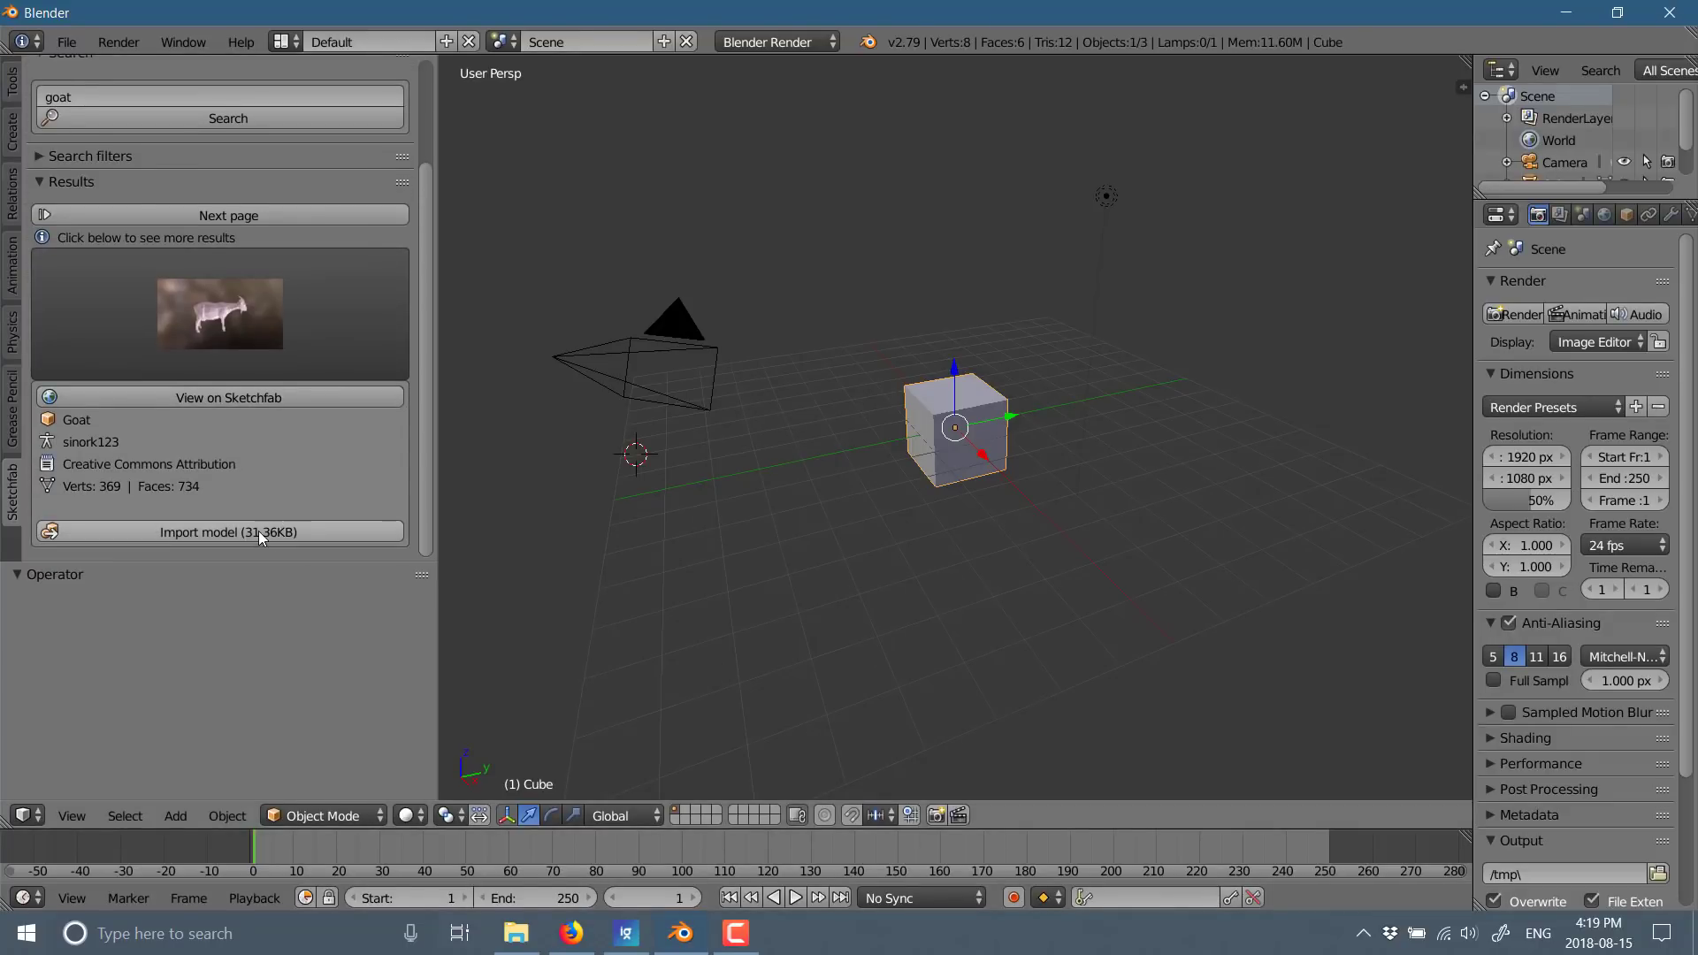
click(230, 533)
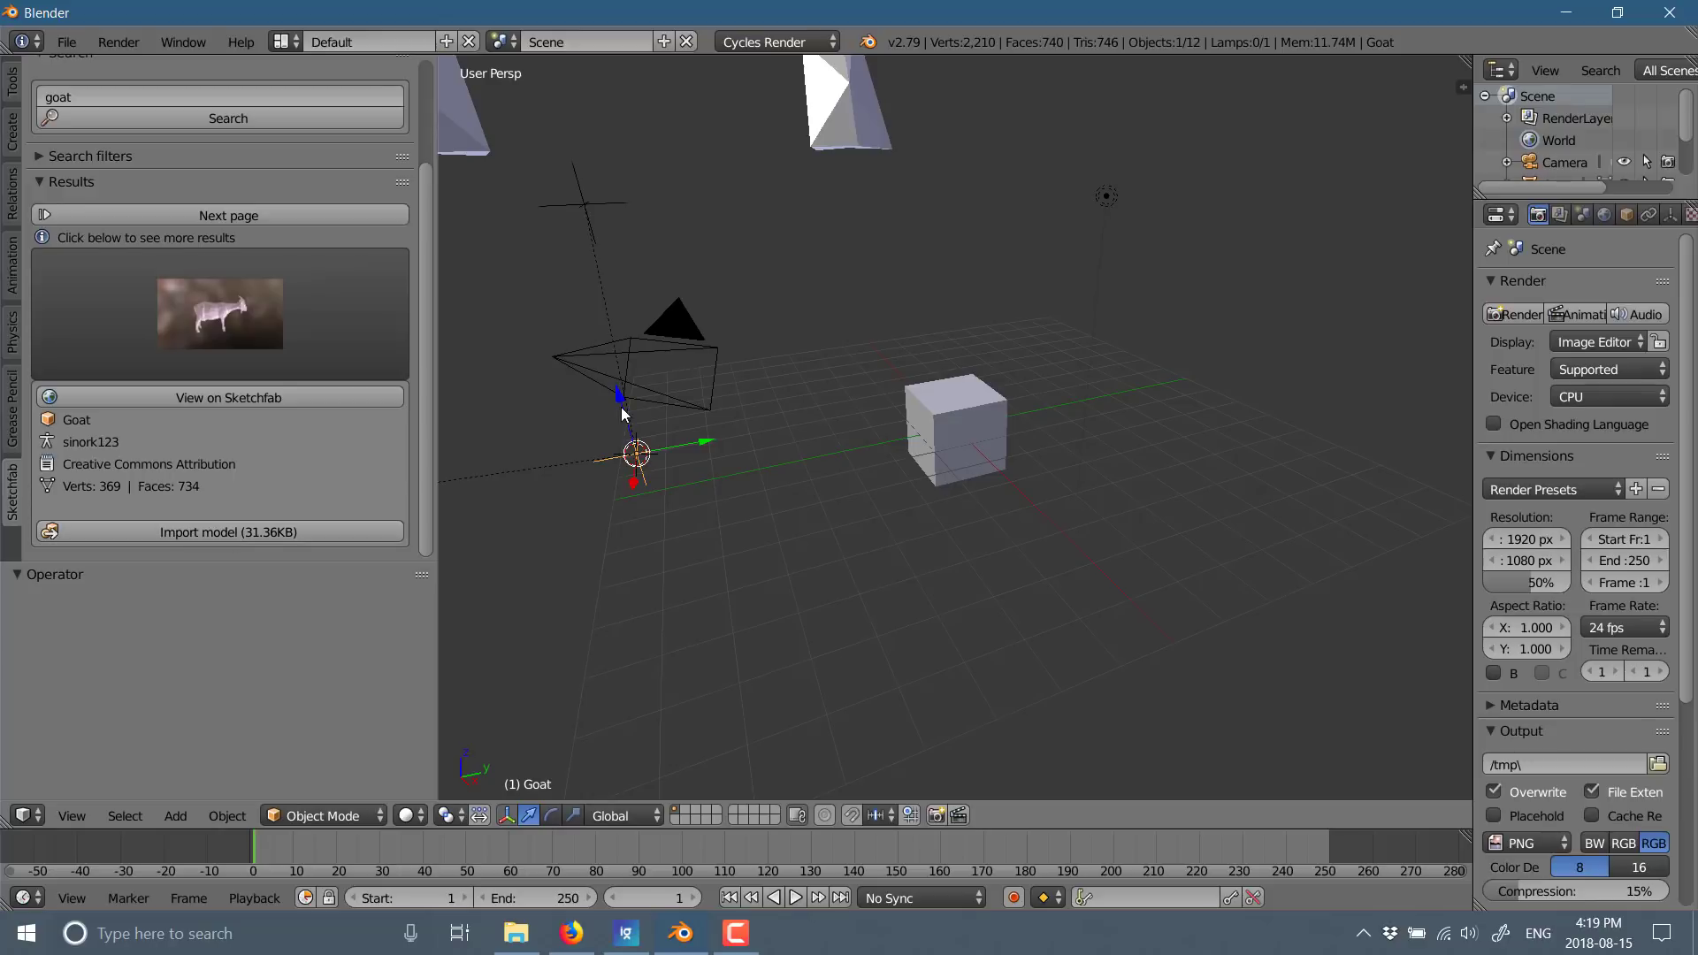
Step: Scale the imported goat mesh down uniformly by a factor of about 0.33
scroll(1017, 368, down, 4)
key(shift+c)
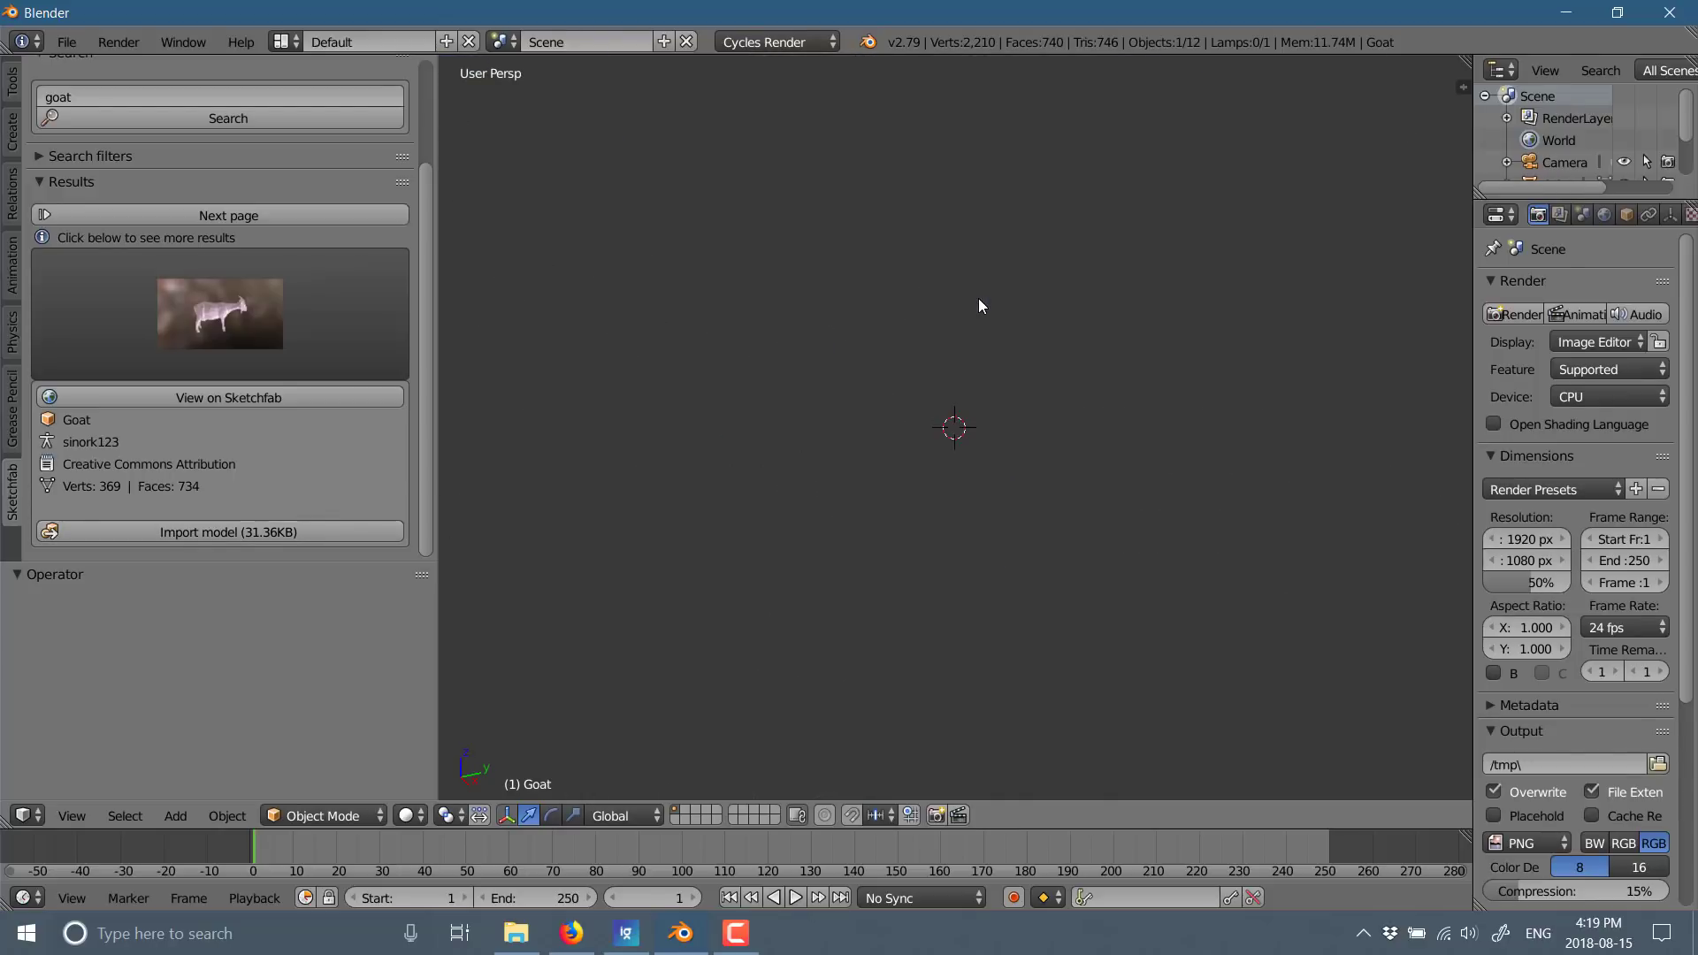
scroll(978, 299, down, 2)
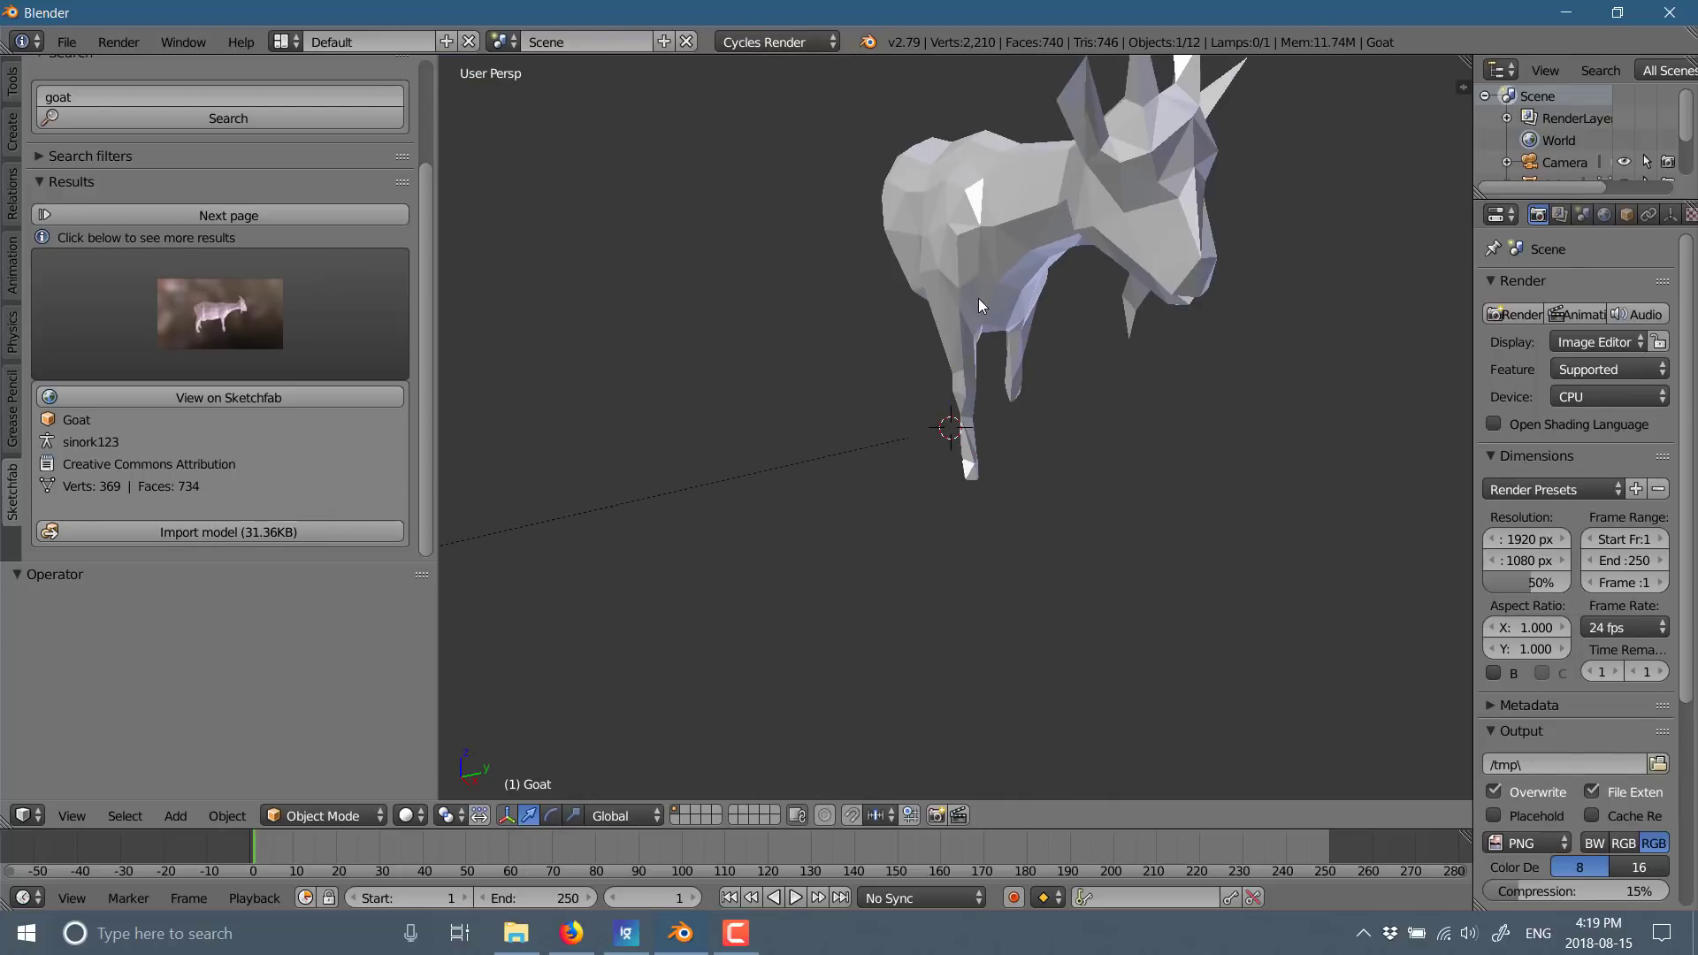
right_click(996, 219)
key(s)
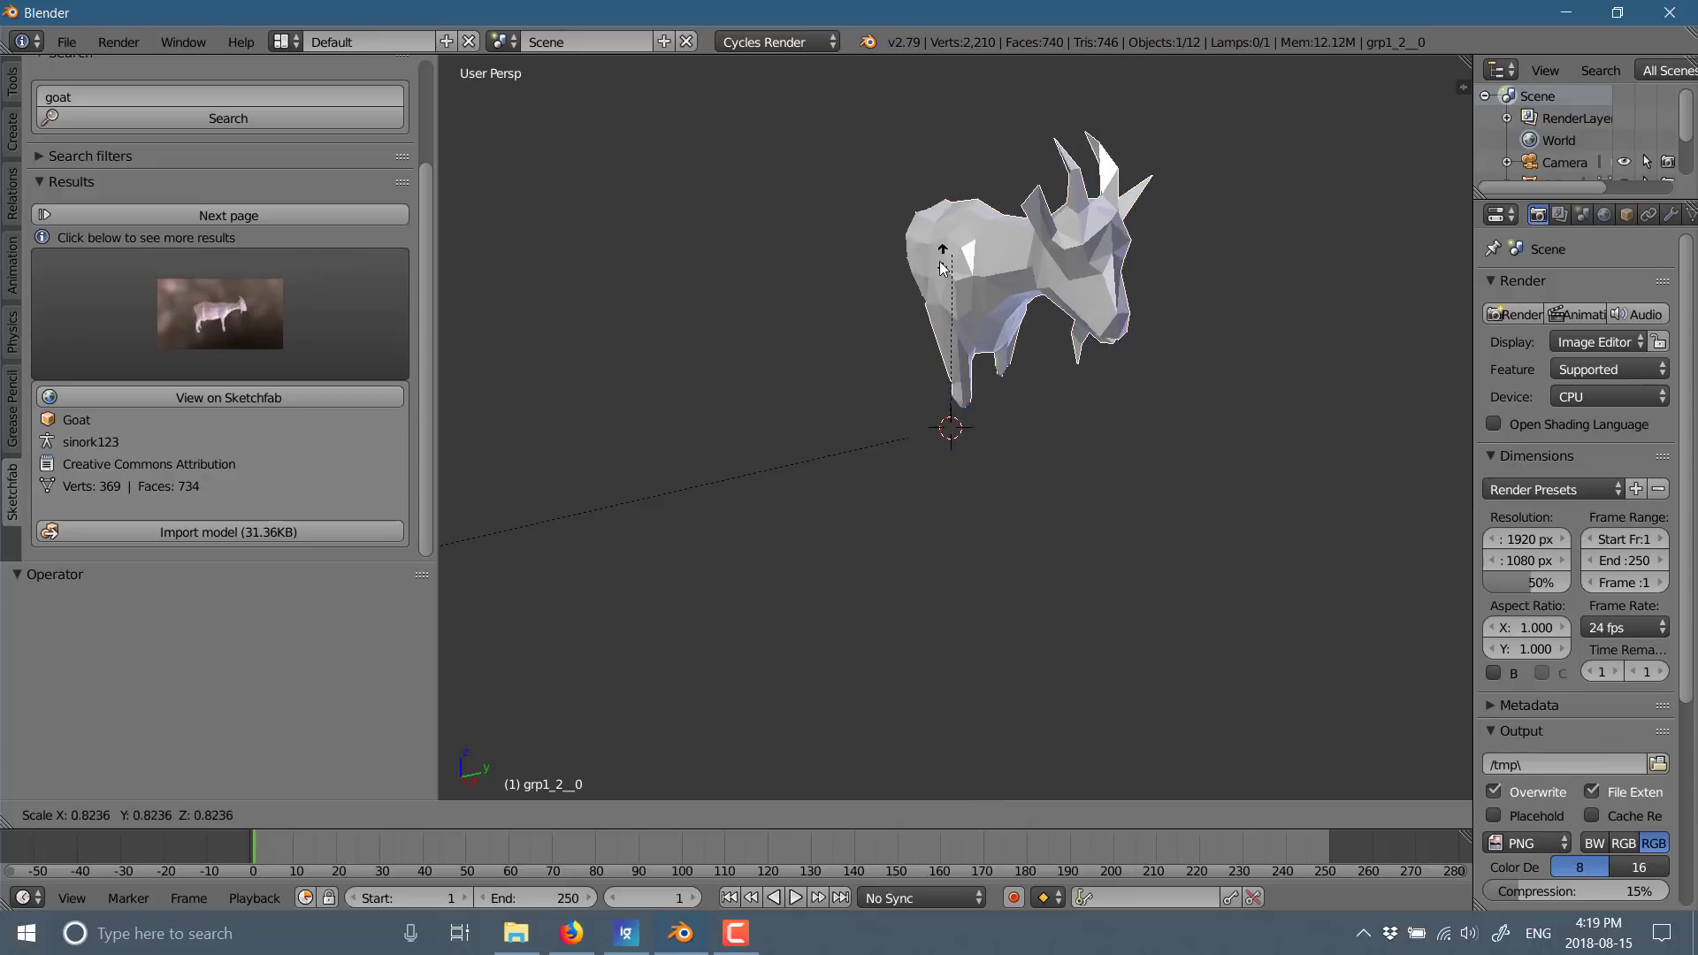
click(931, 357)
scroll(981, 458, up, 4)
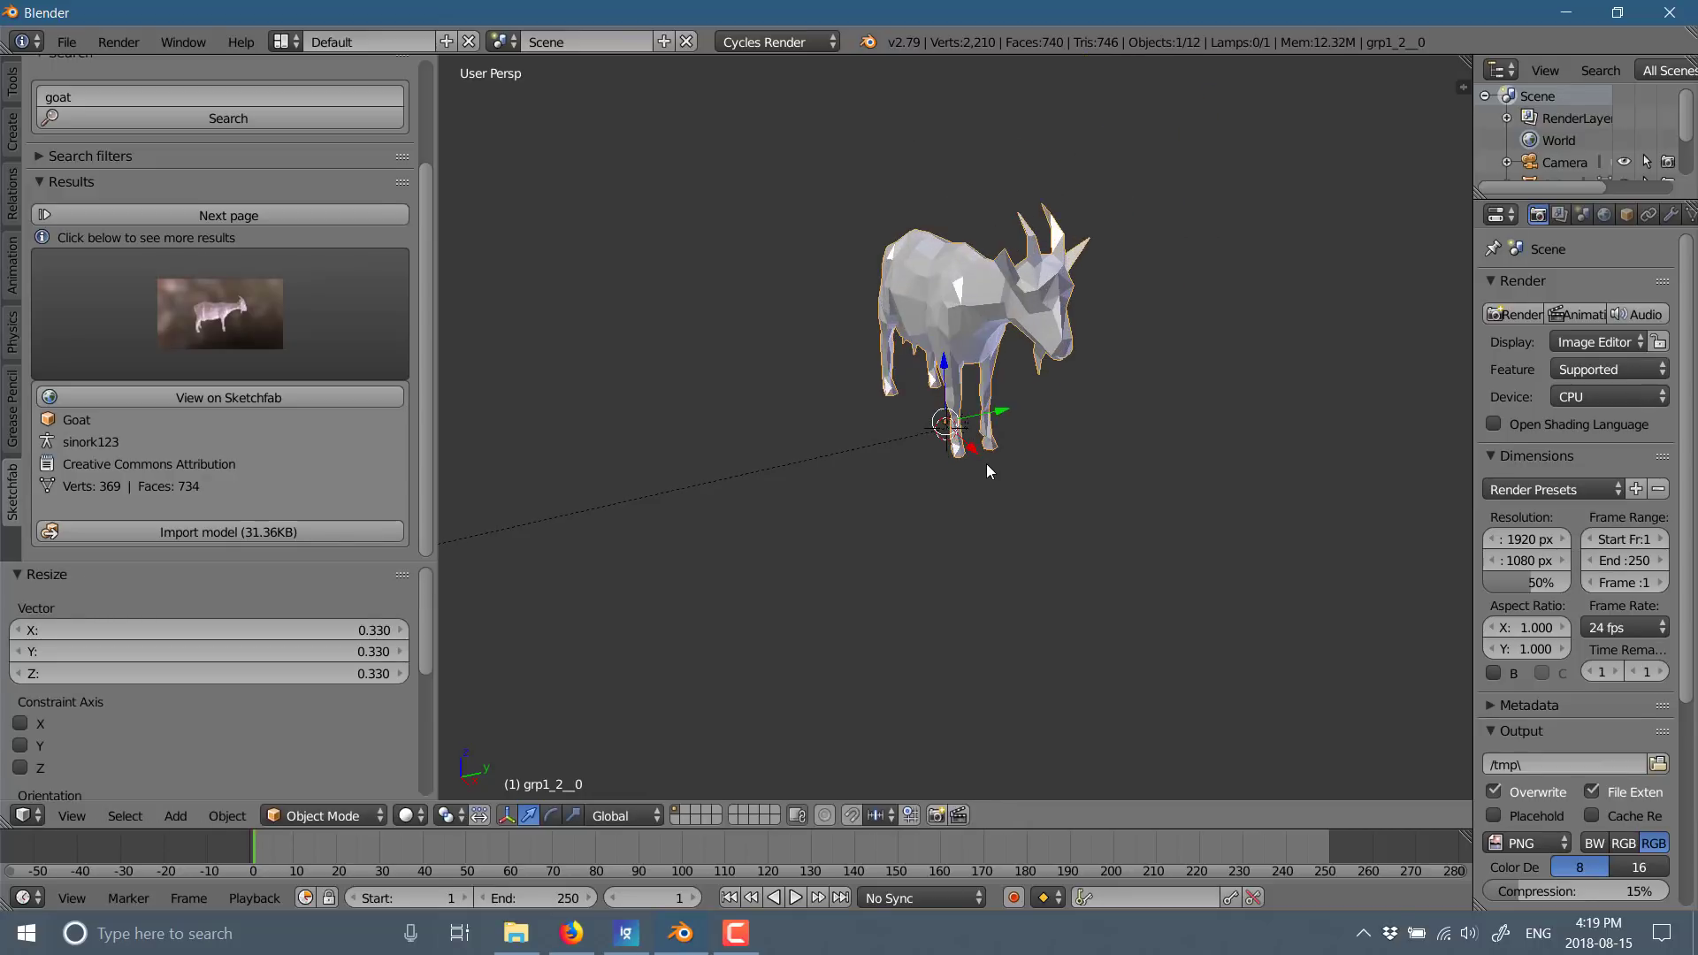
Step: Shrink the goat mesh uniformly two more times, by factors of about 0.34 and 0.447
key(s)
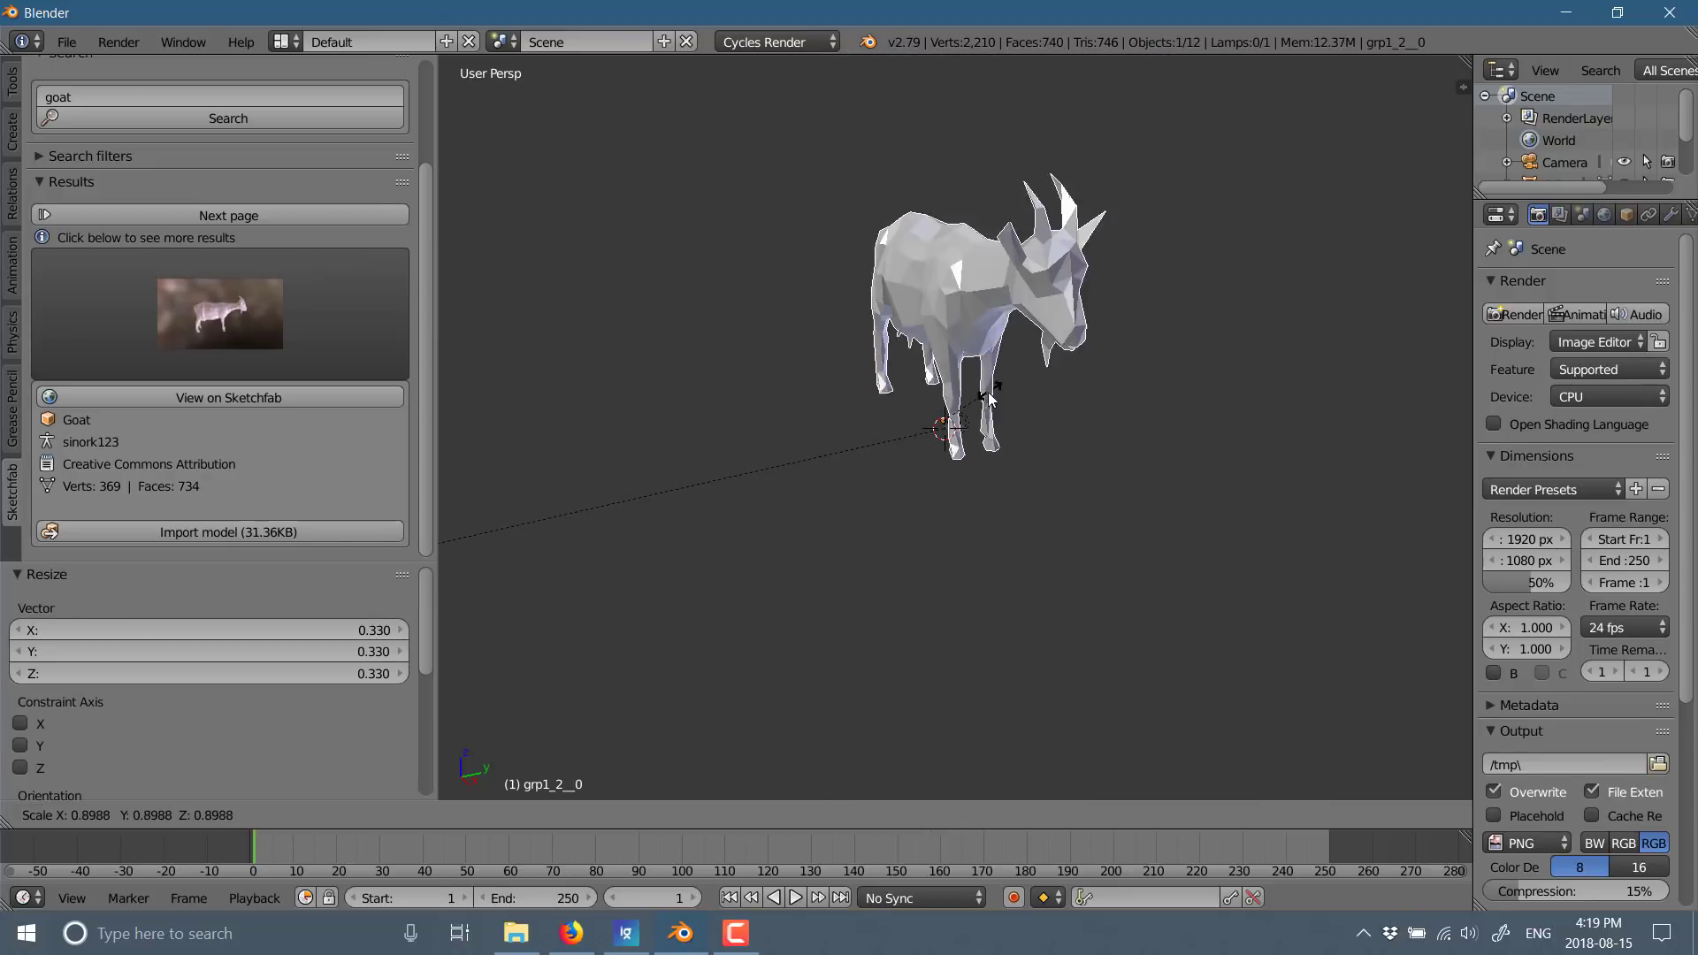
click(976, 412)
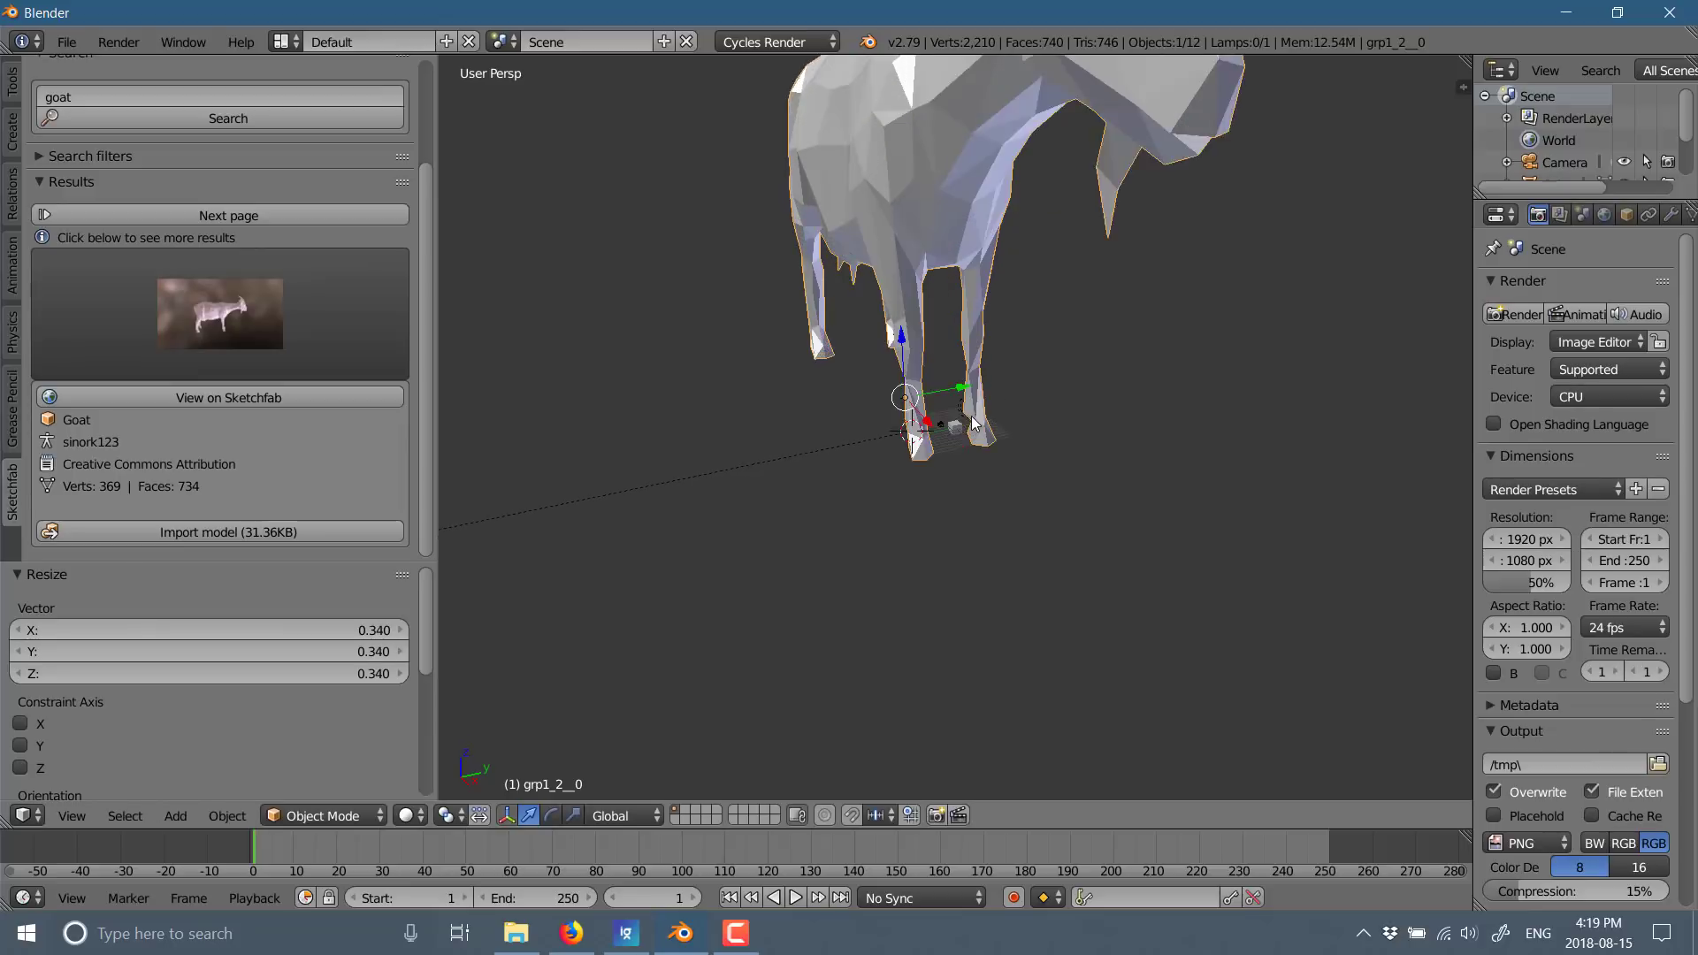
key(s)
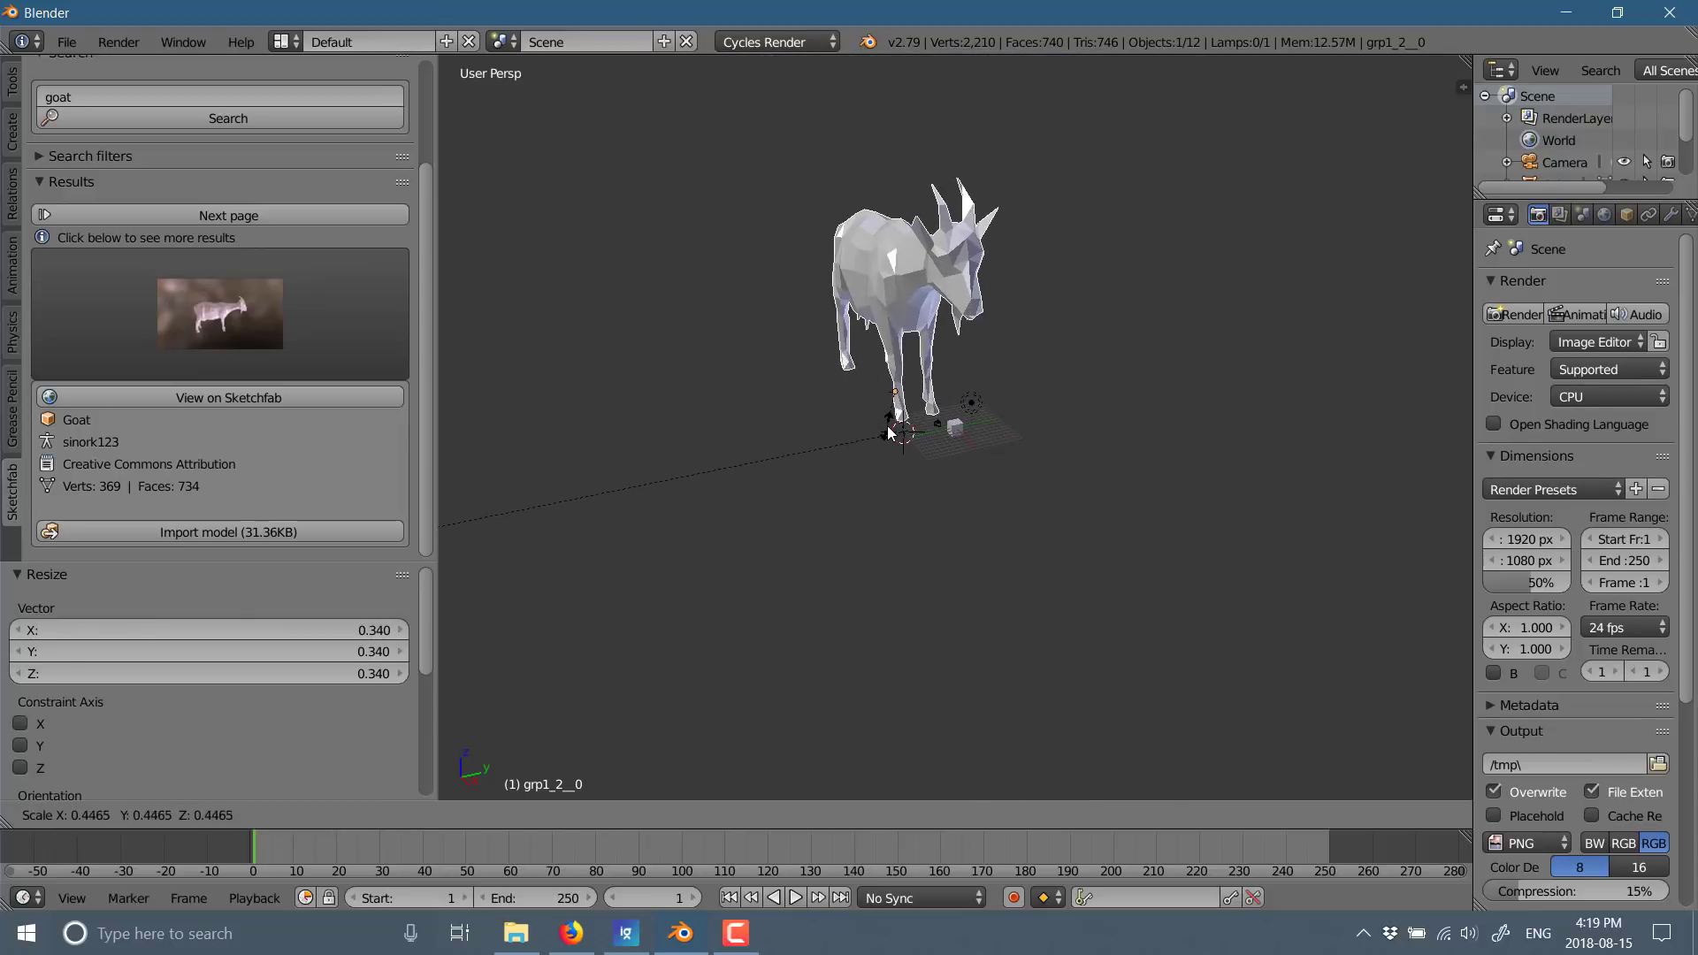
click(887, 429)
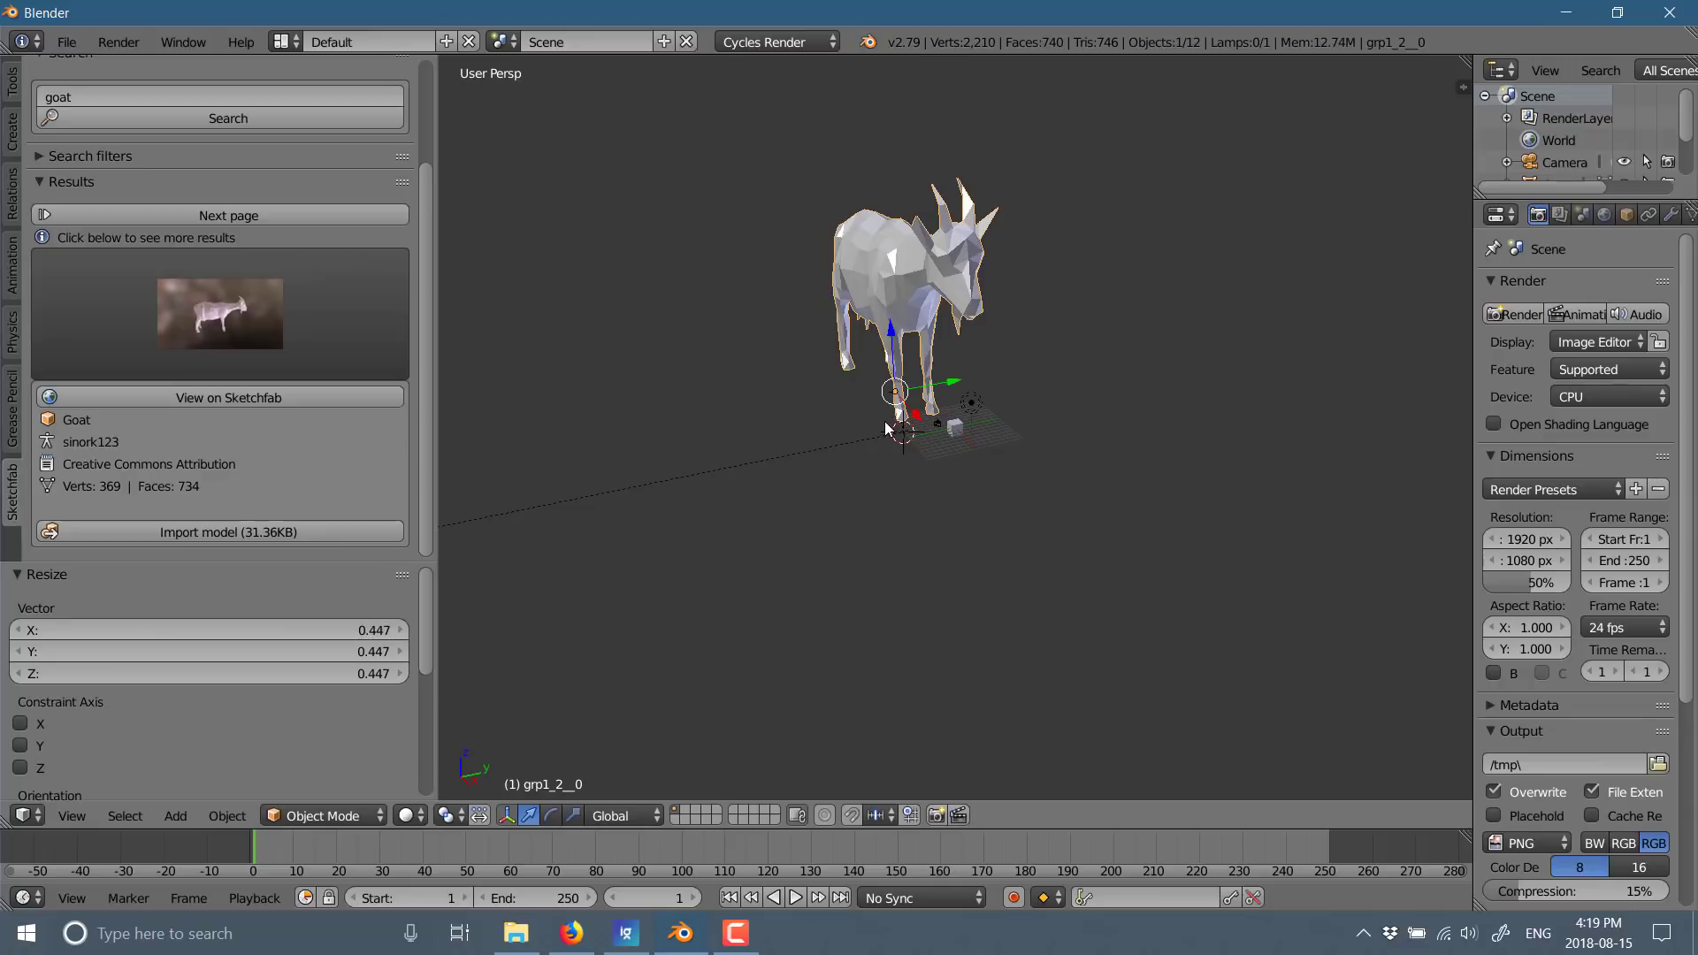
Step: Switch to the browser and examine the known limits and issues section of the plugin's GitHub release notes
click(571, 933)
scroll(1005, 561, down, 10)
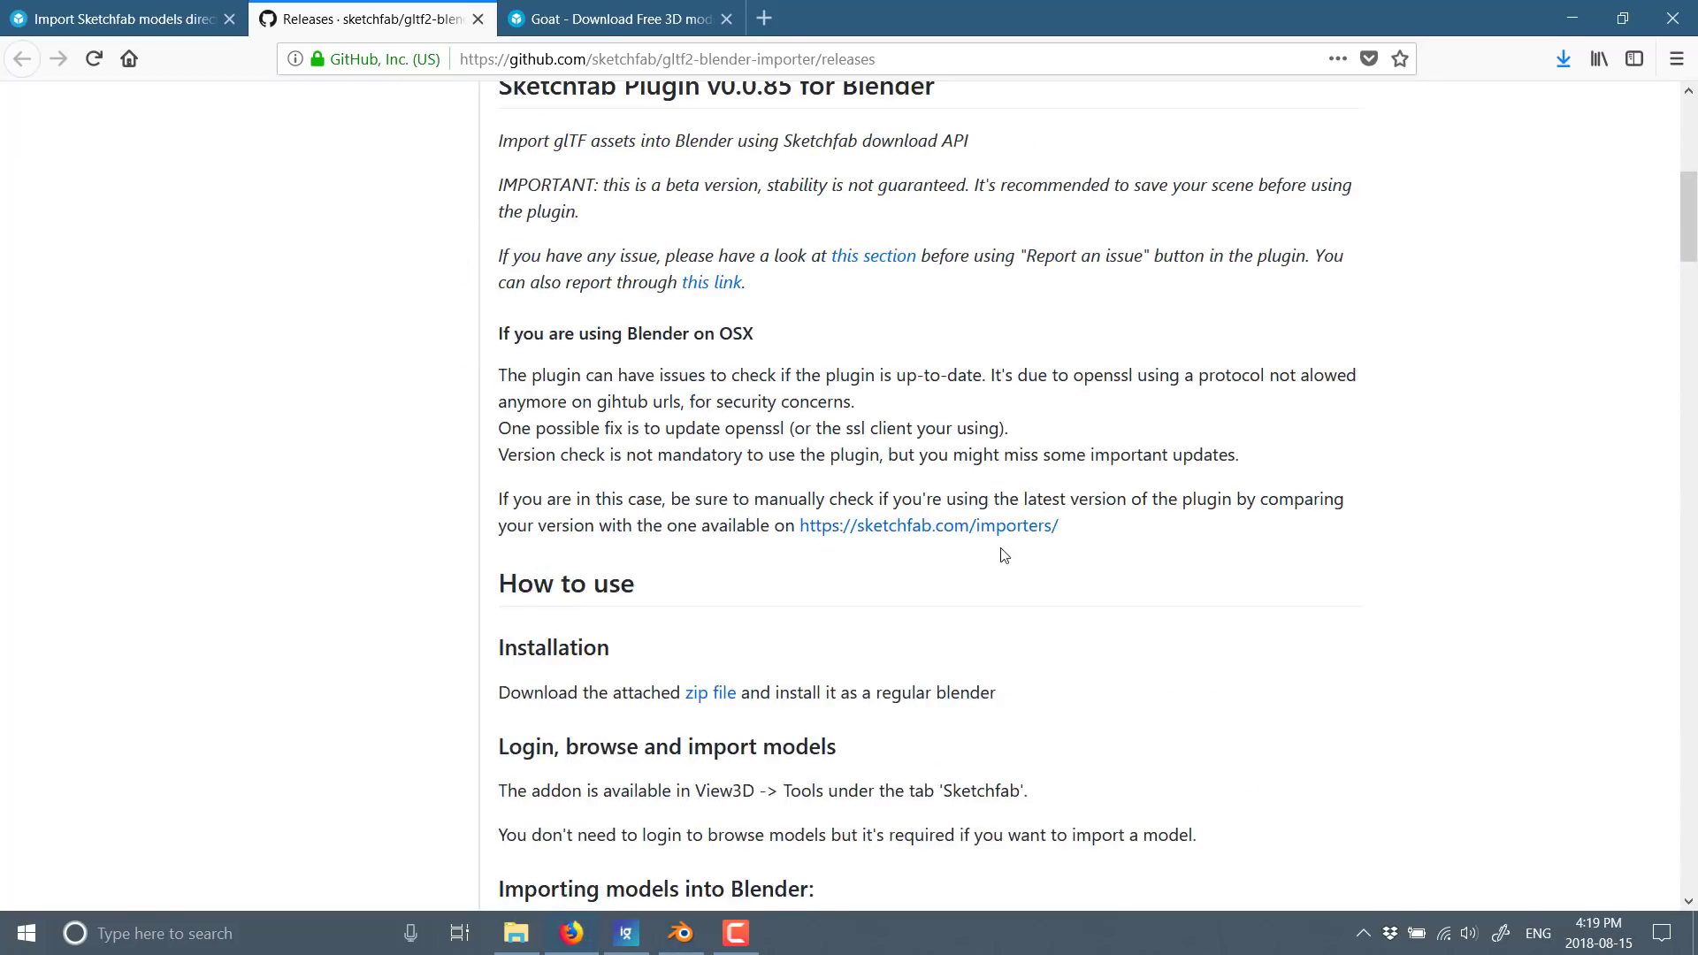
scroll(1004, 554, down, 5)
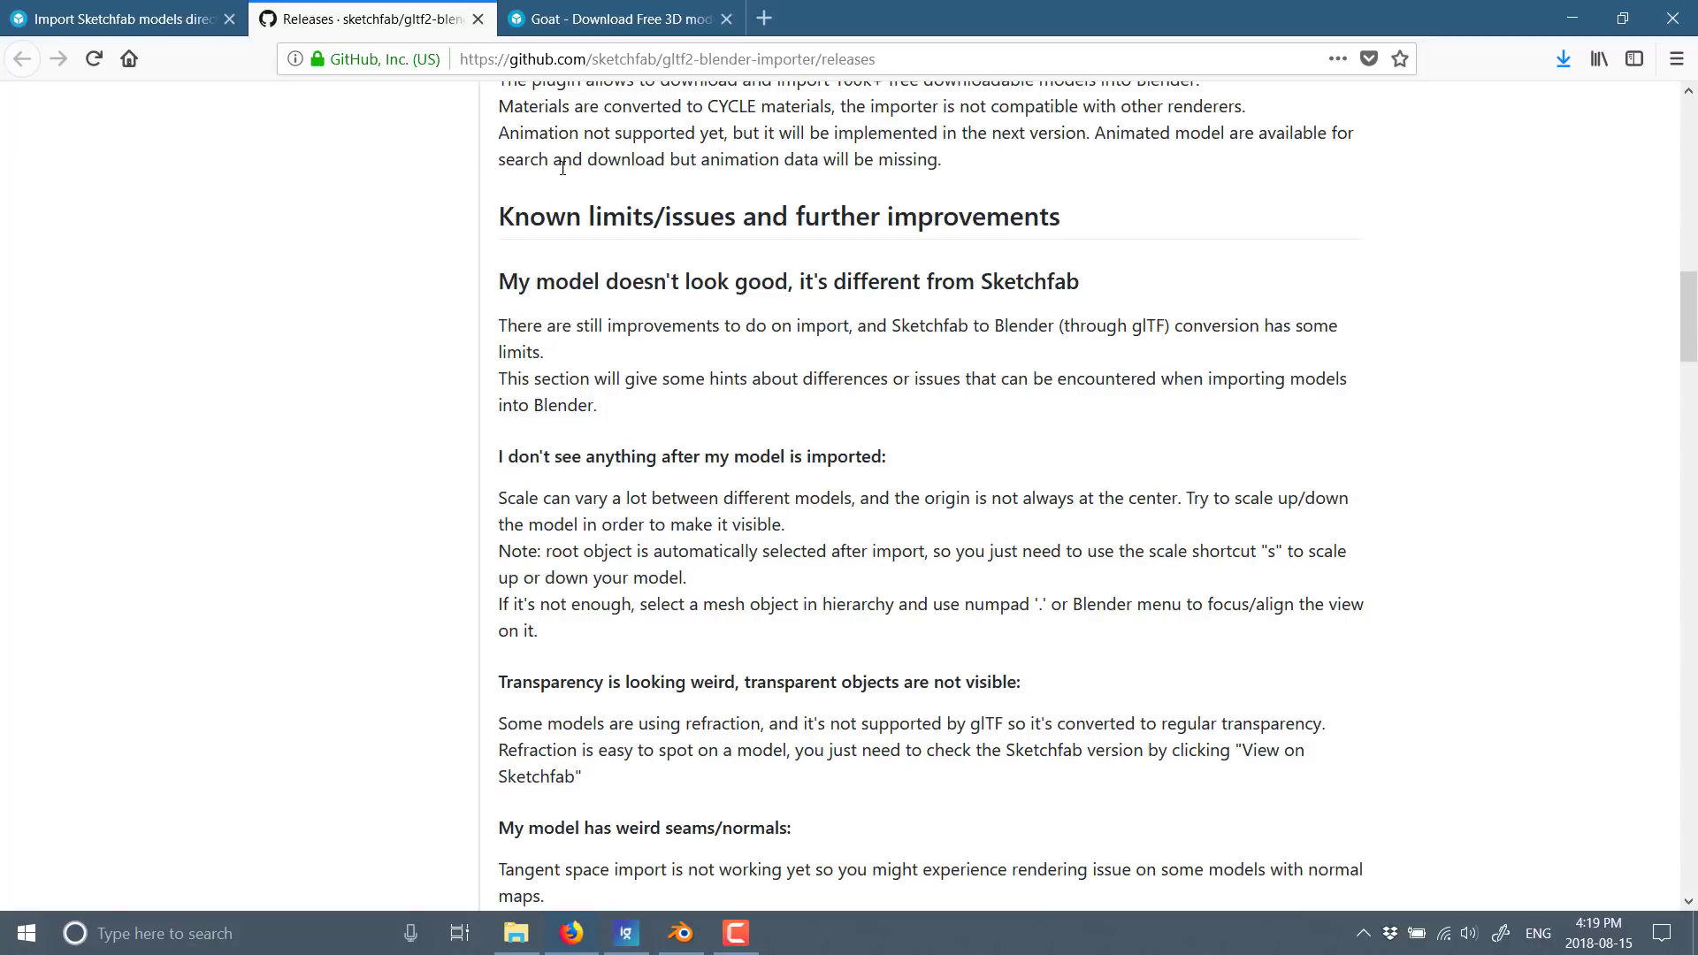
drag(594, 216, 1198, 248)
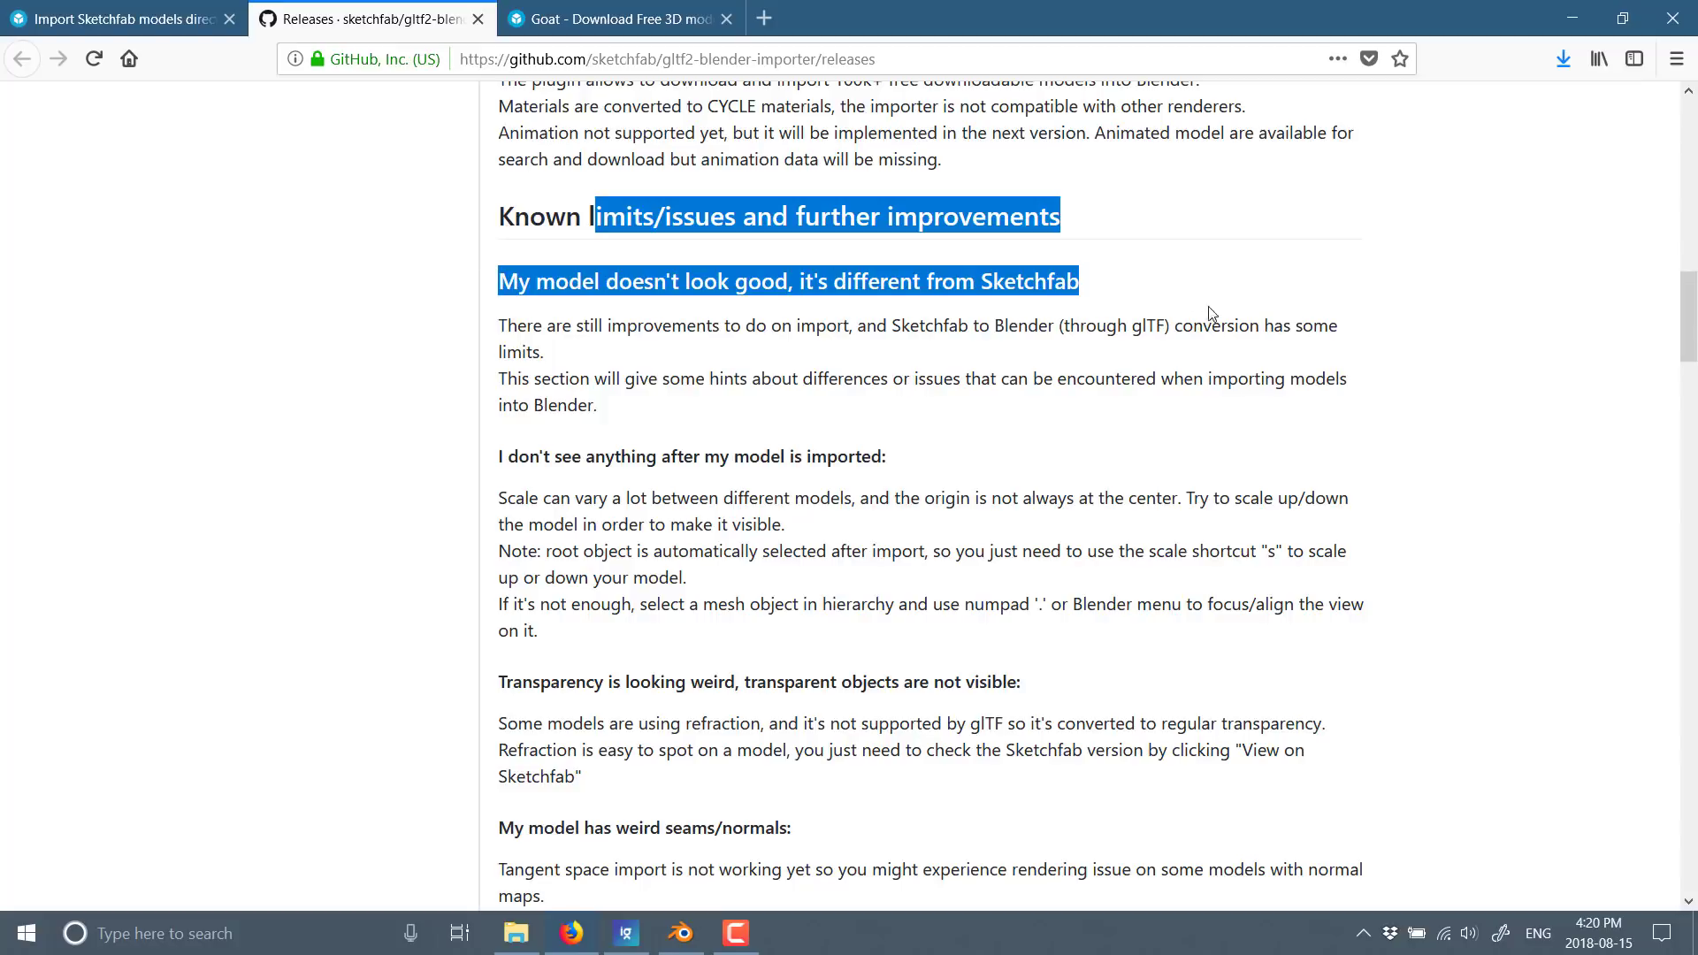
Step: Read through the remaining troubleshooting notes in the plugin's release notes, from the missing-model hints to wrong transforms, and return to the page start
scroll(1175, 298, down, 1)
scroll(1174, 299, down, 2)
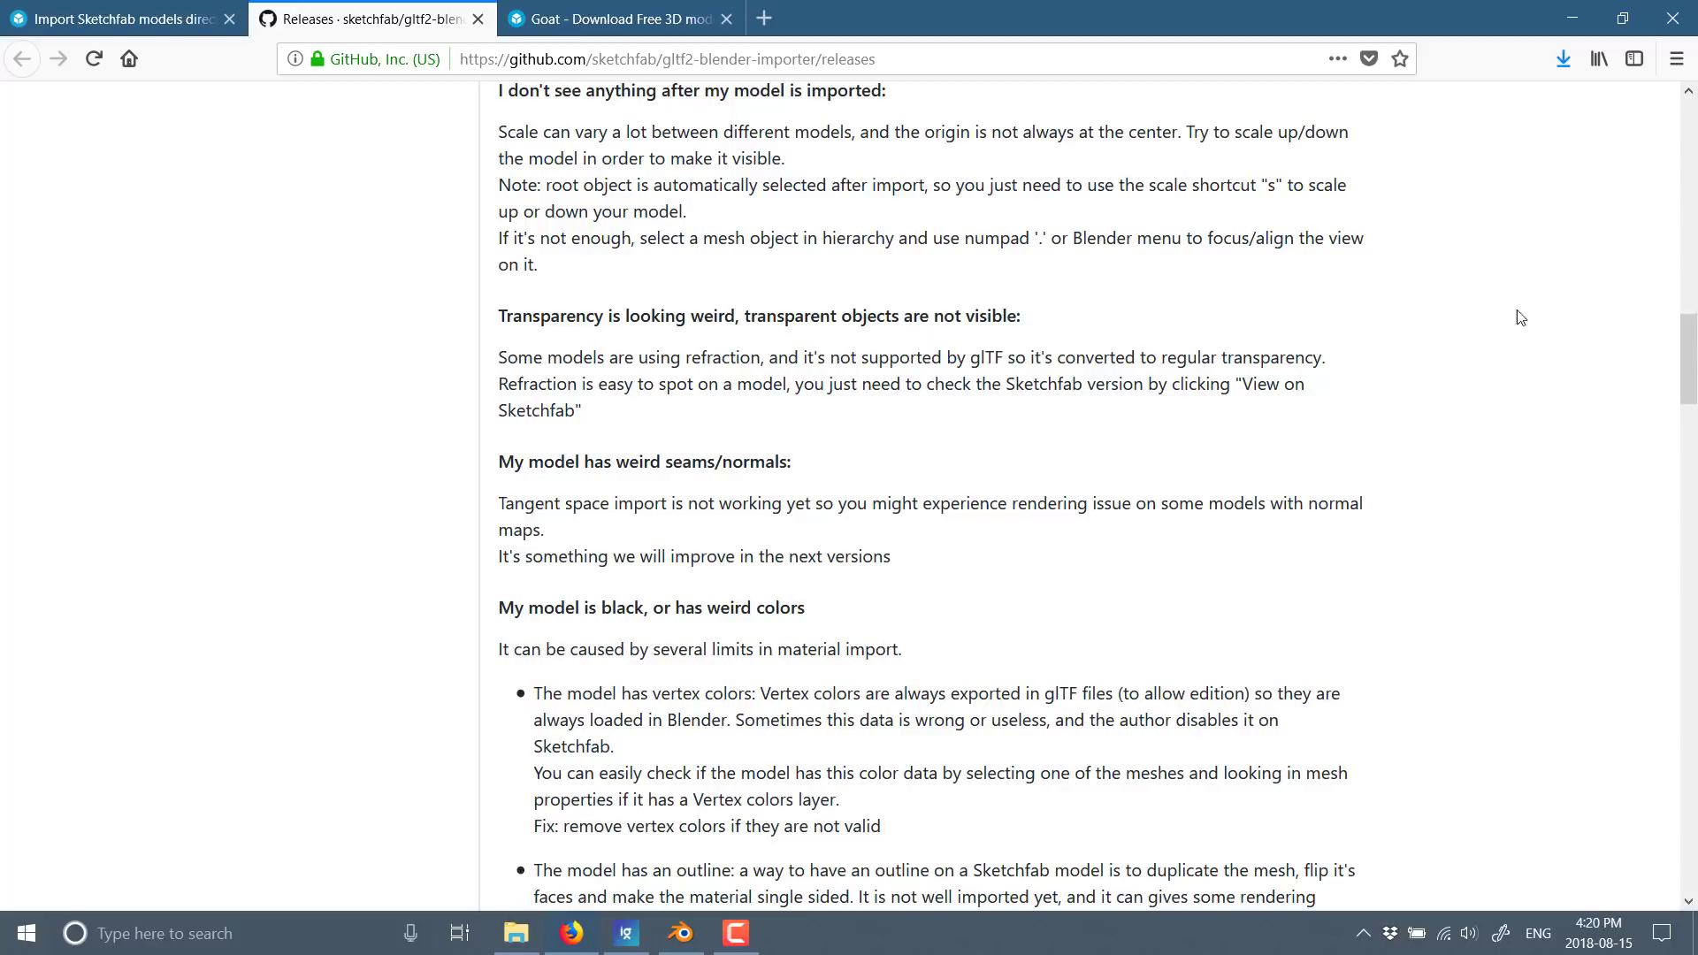
scroll(1362, 416, down, 4)
scroll(769, 597, down, 4)
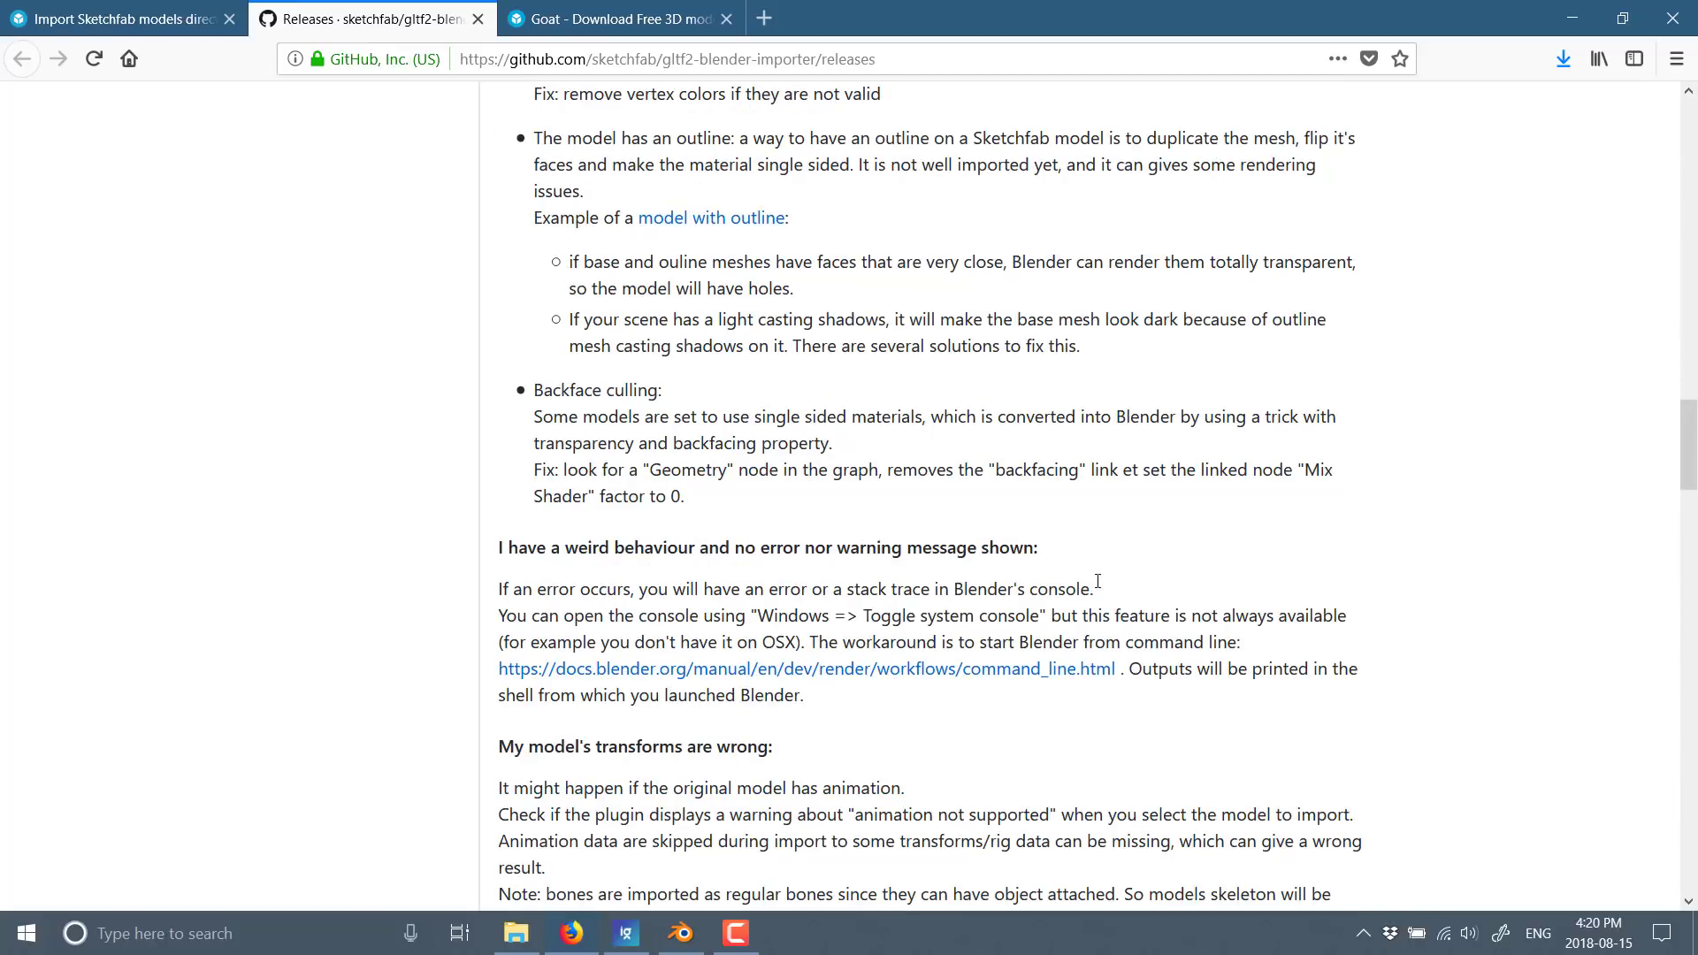
scroll(1088, 558, down, 6)
scroll(1091, 485, up, 12)
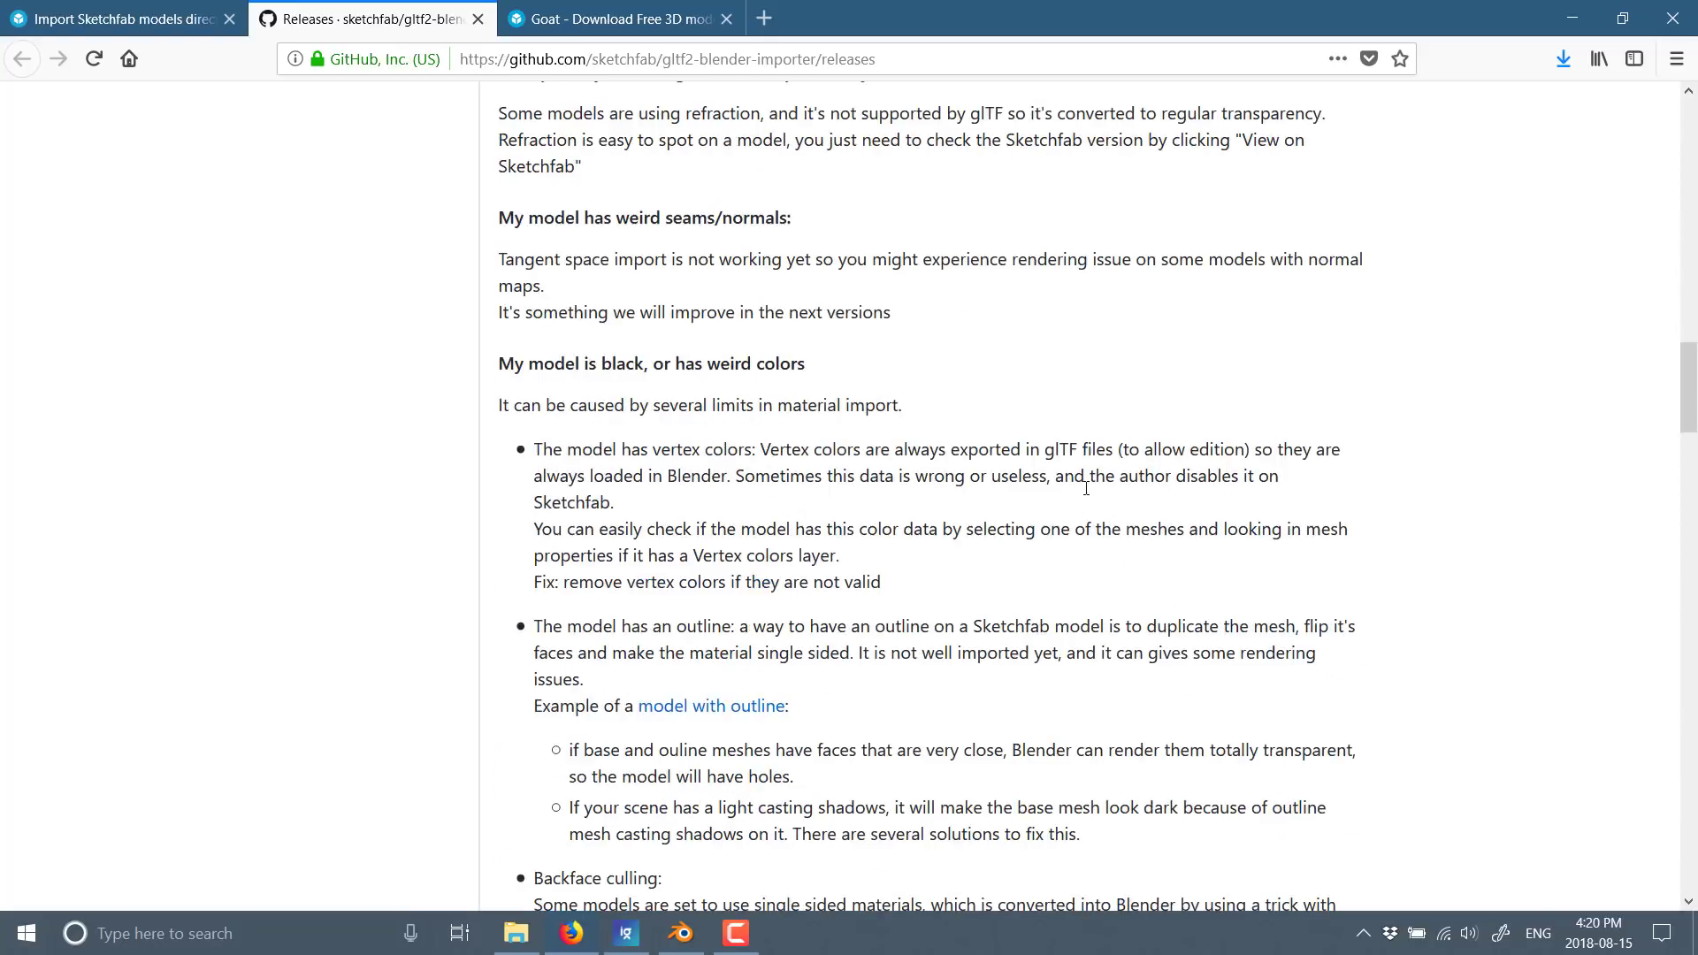
scroll(1085, 488, up, 15)
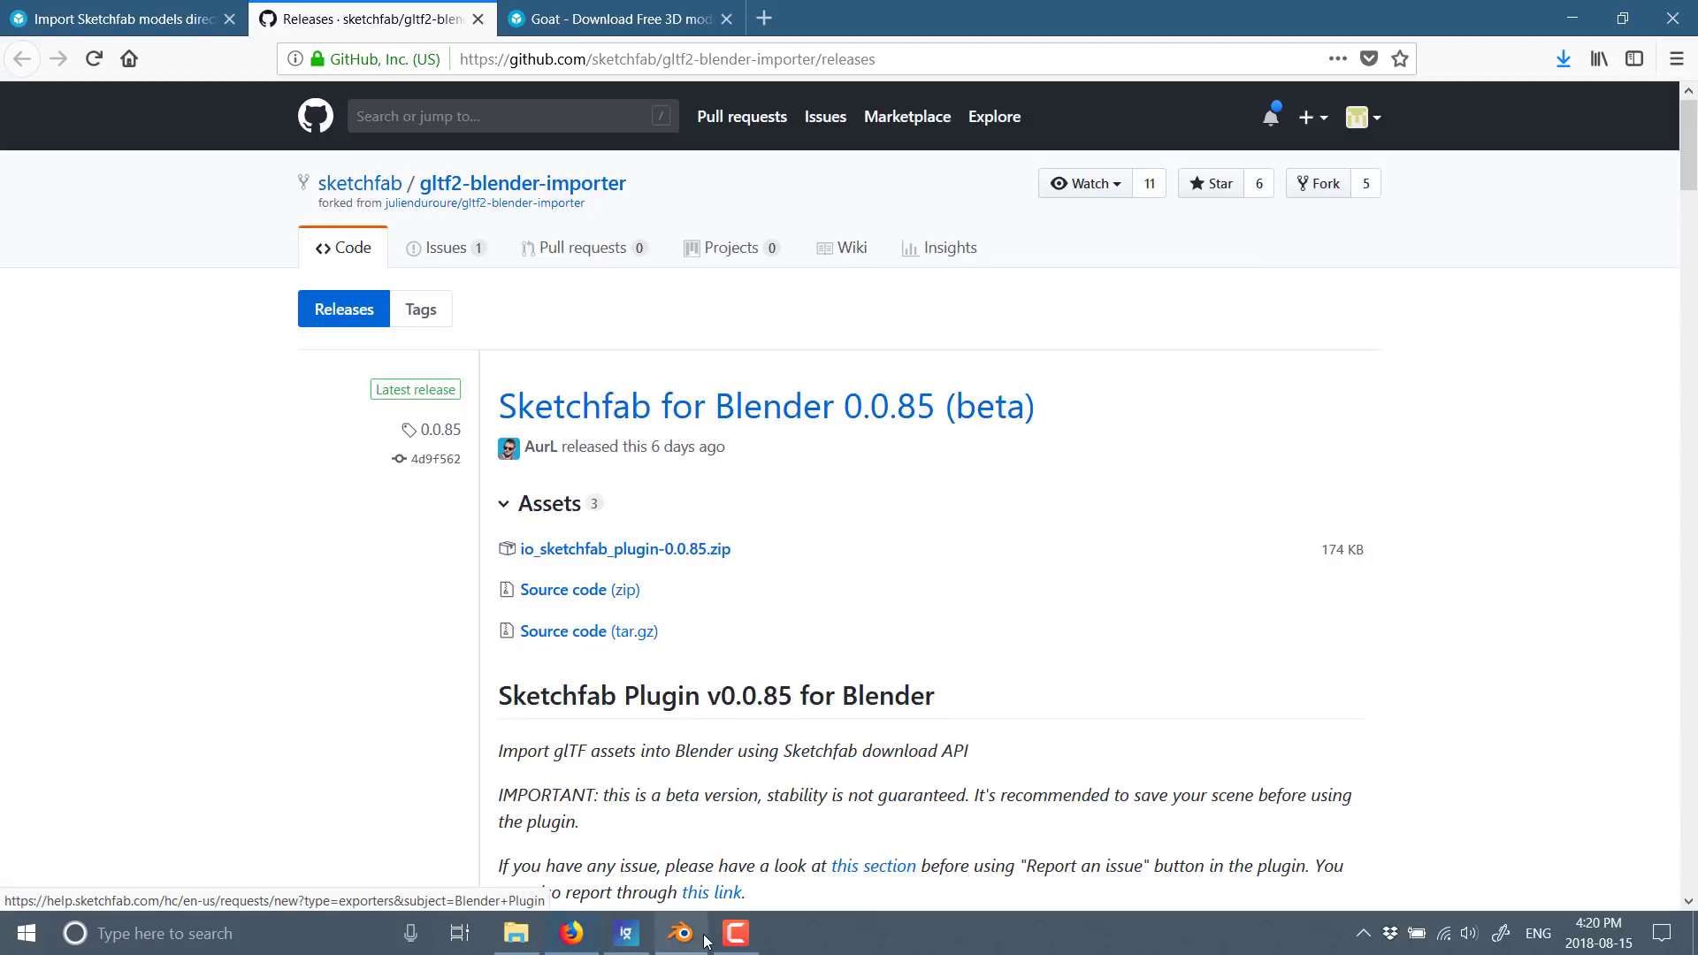
mouse_move(706, 939)
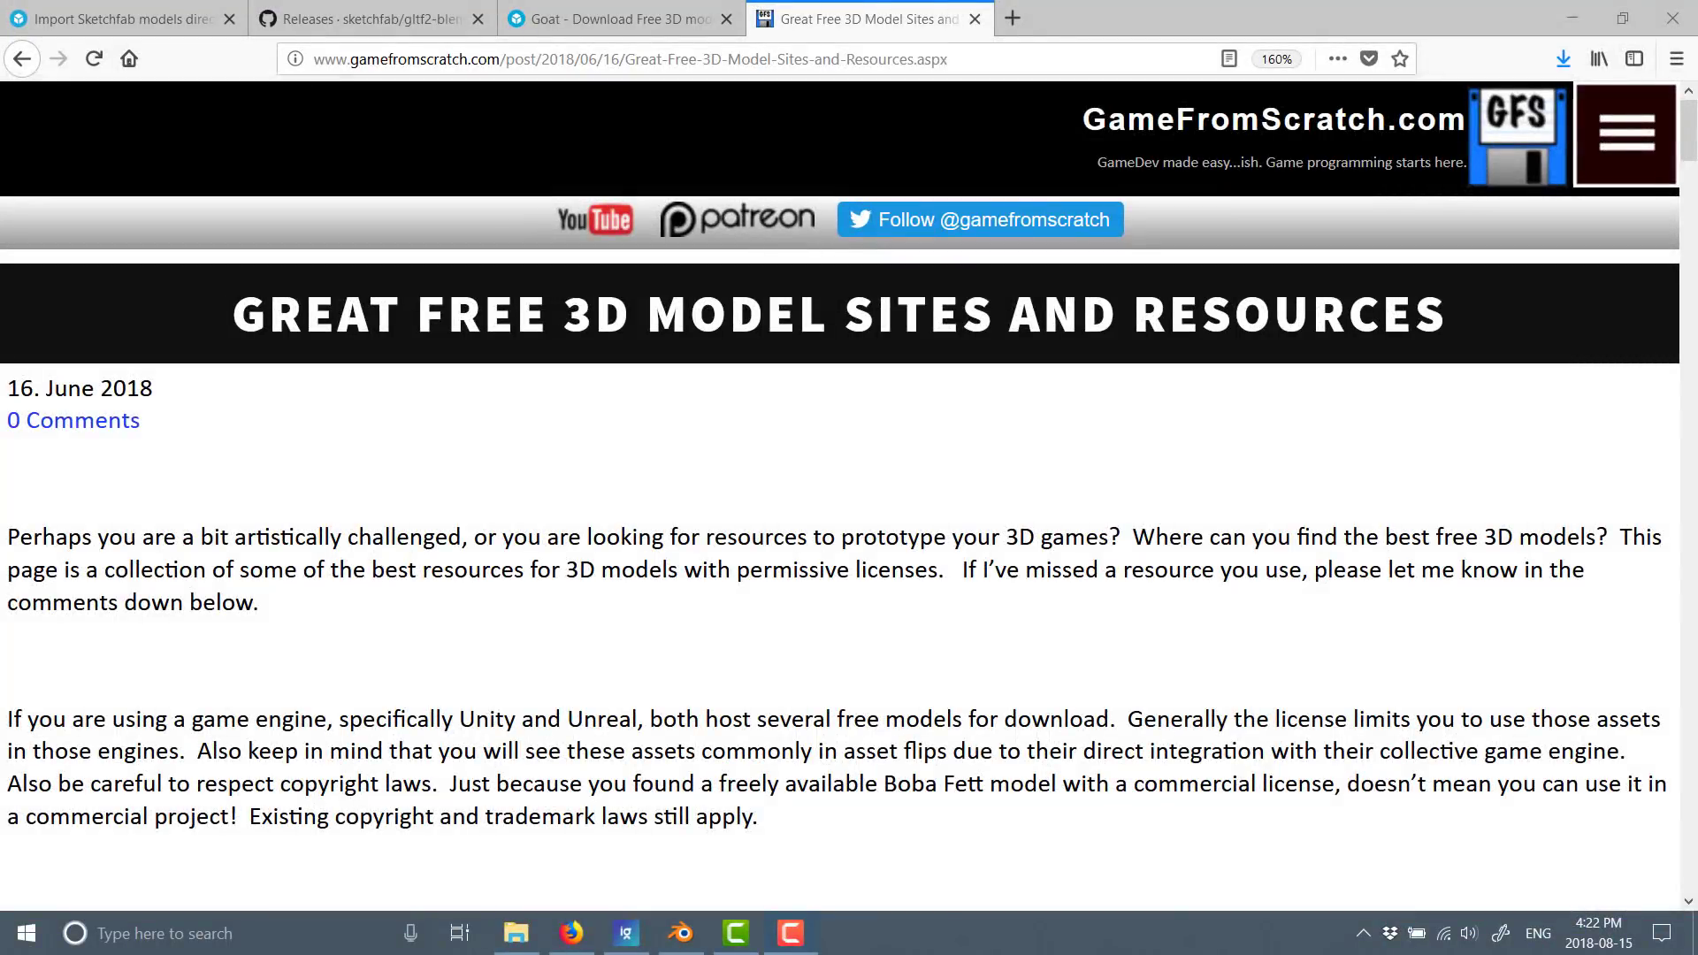
Step: Review the GameFromScratch article's list of free 3D model sites through the embedded video, highlighting the SketchFab entry
click(854, 830)
scroll(856, 831, down, 2)
scroll(856, 831, down, 8)
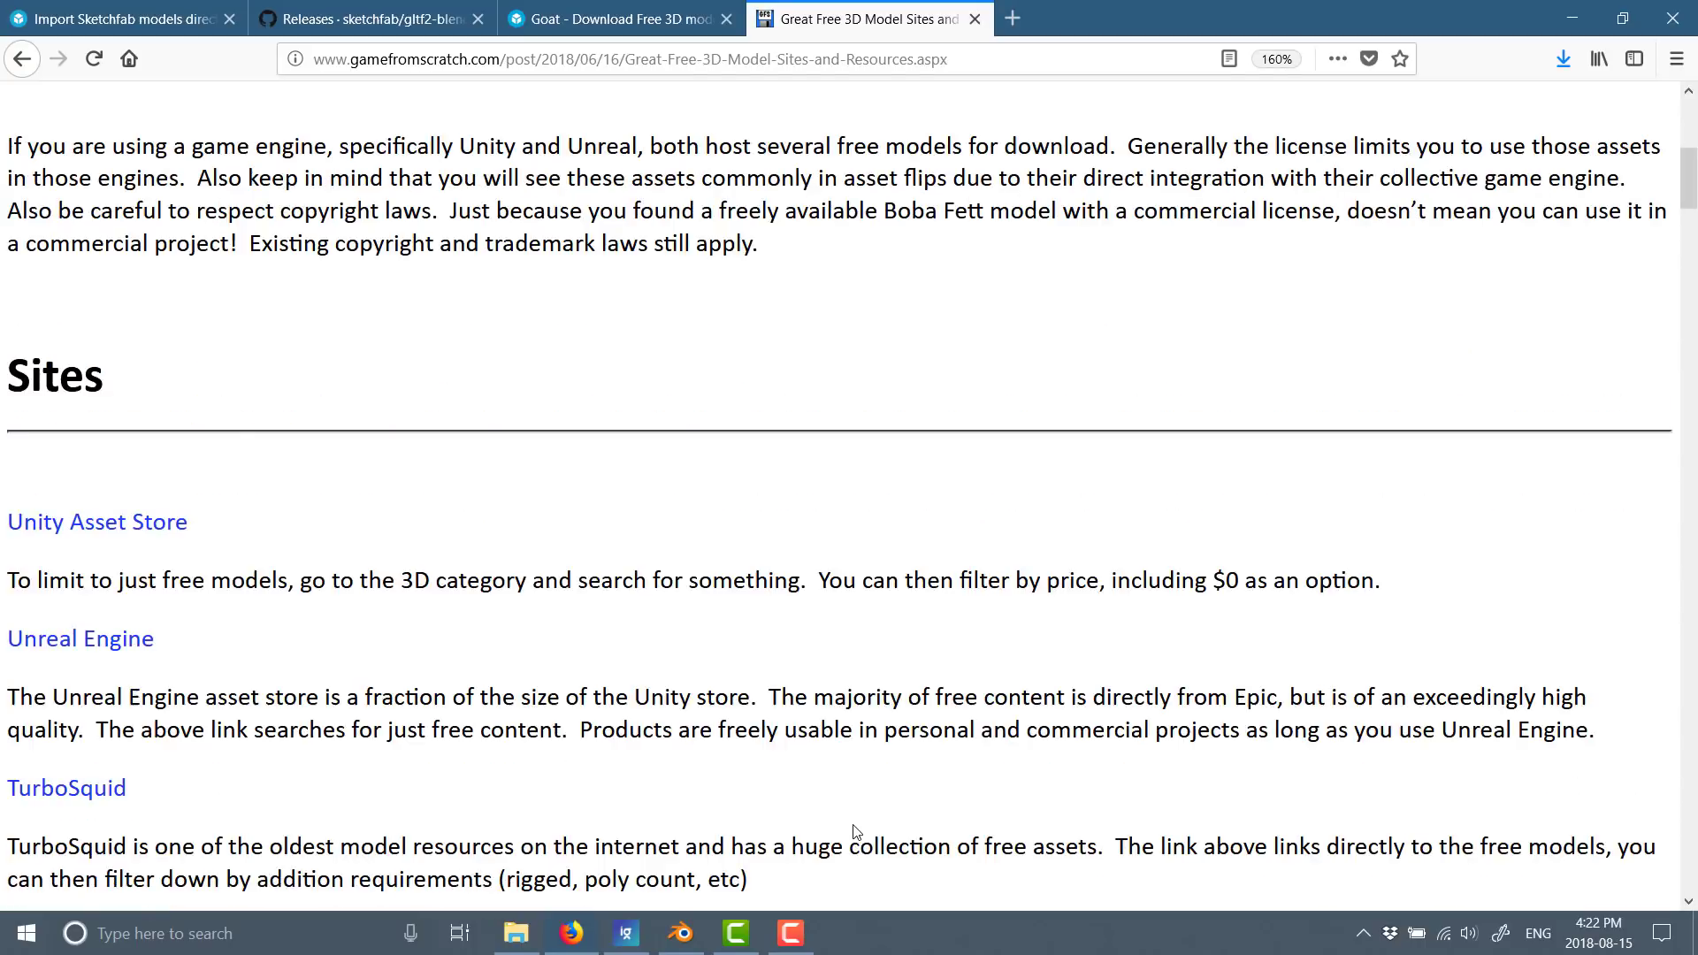
scroll(812, 758, down, 4)
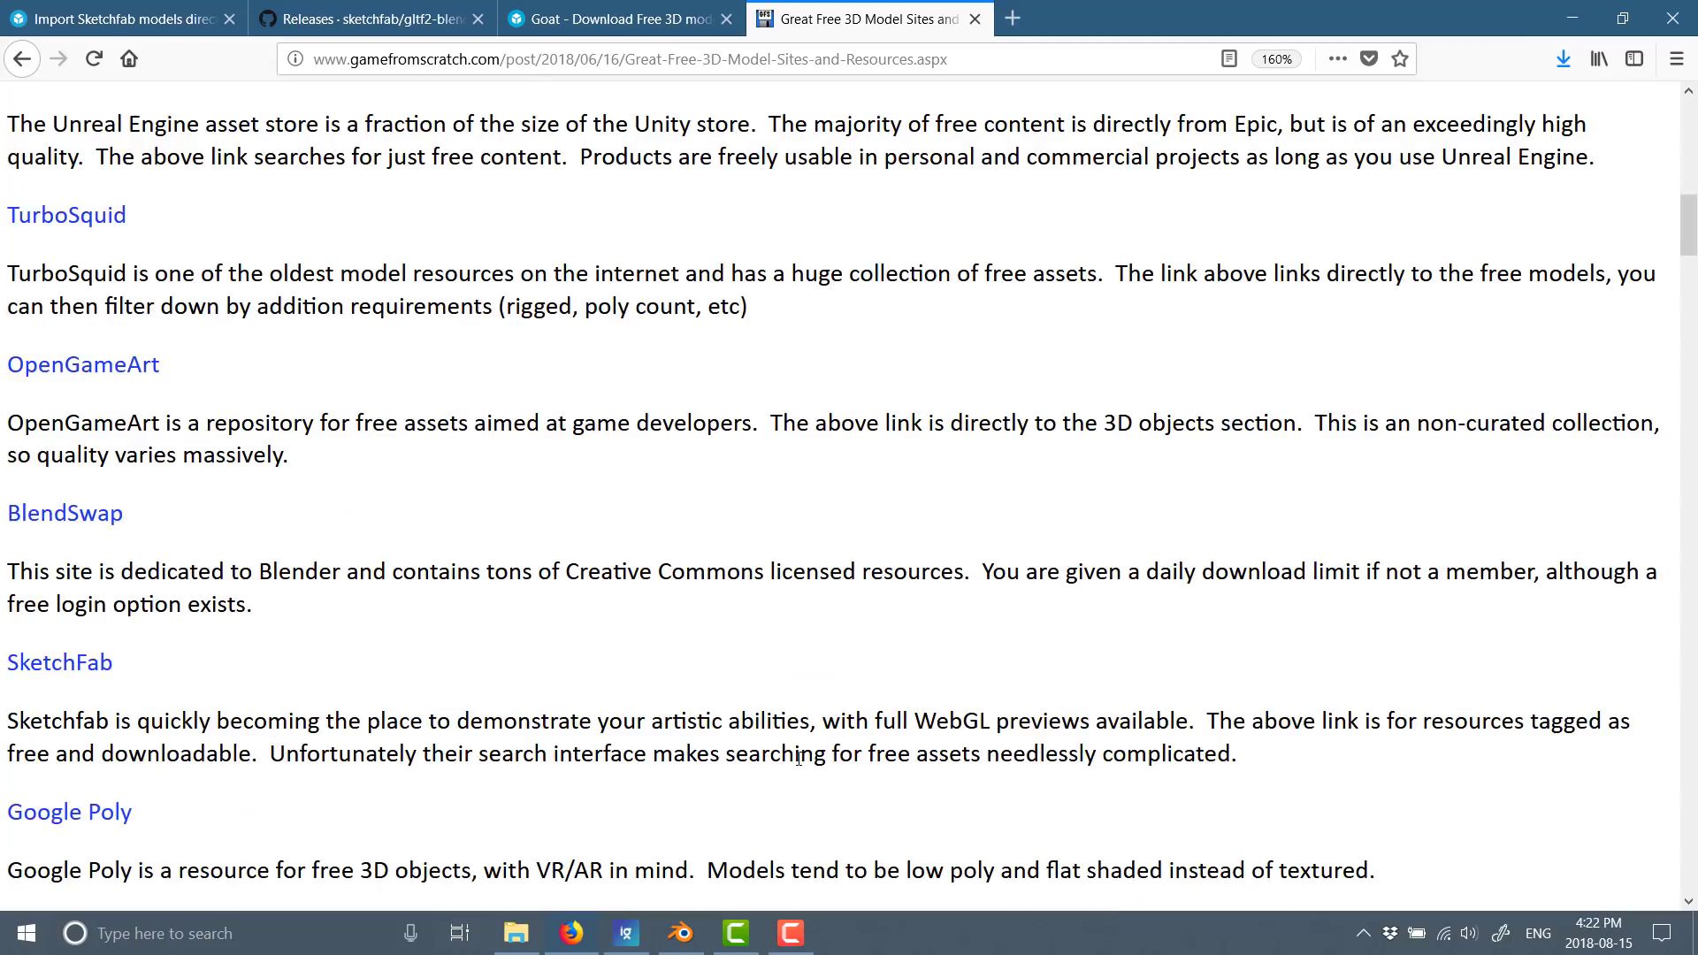
drag(249, 485, 8, 464)
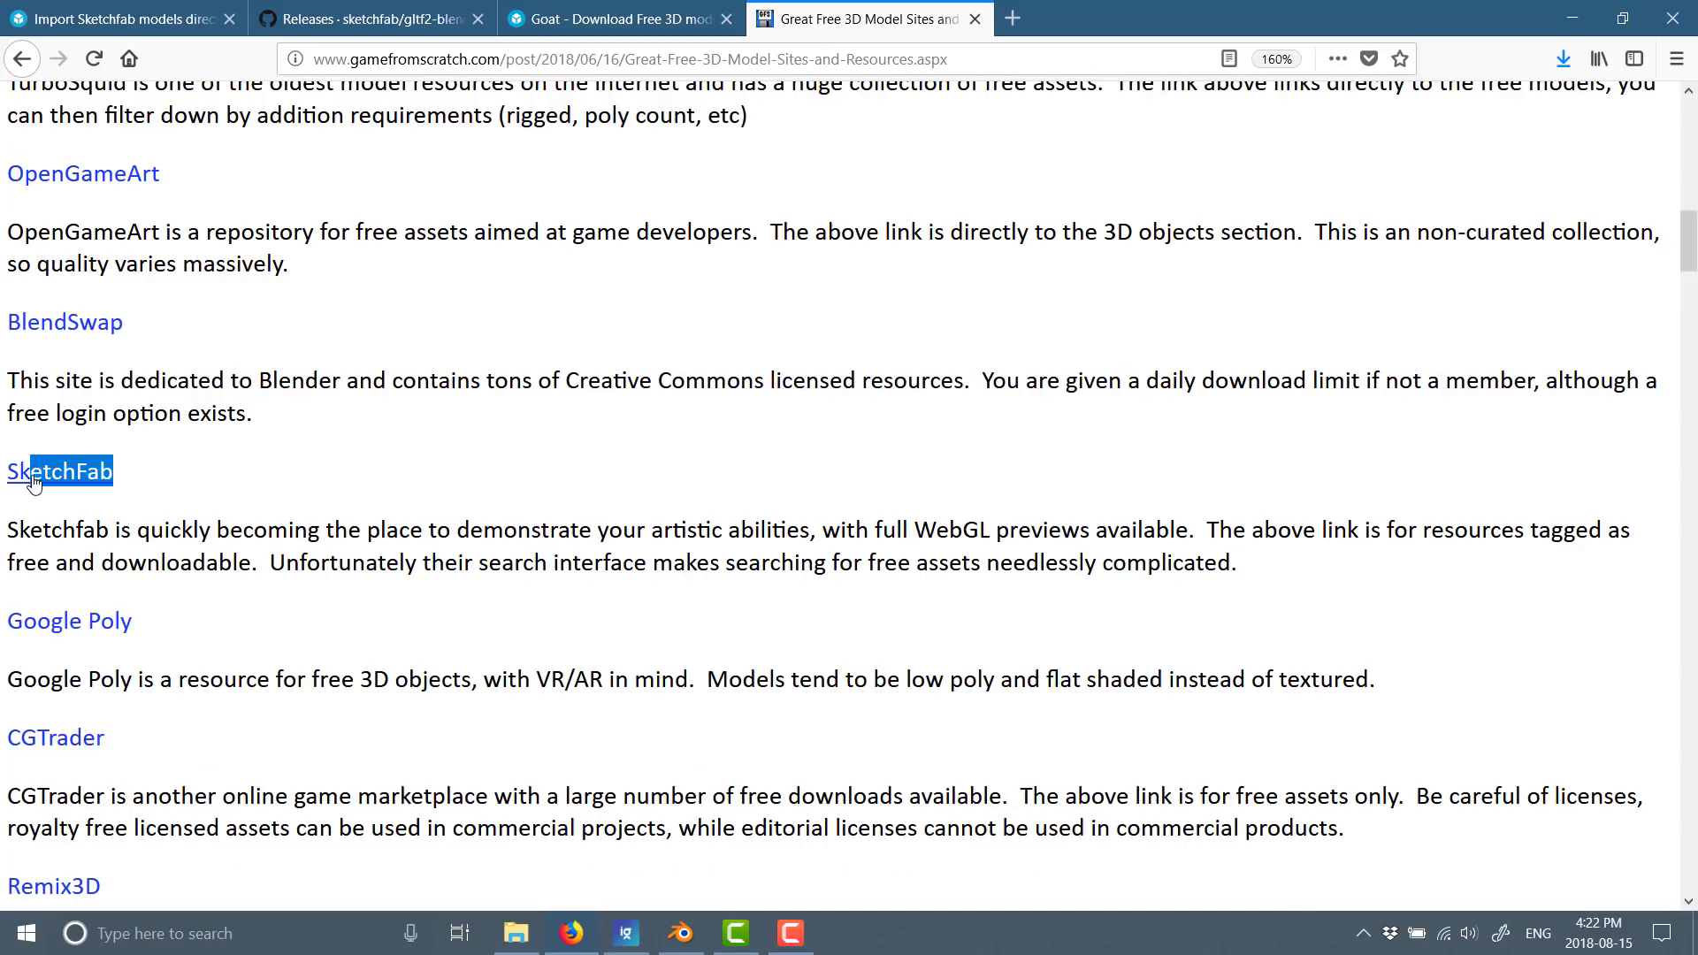
drag(11, 529, 5, 466)
scroll(58, 417, down, 15)
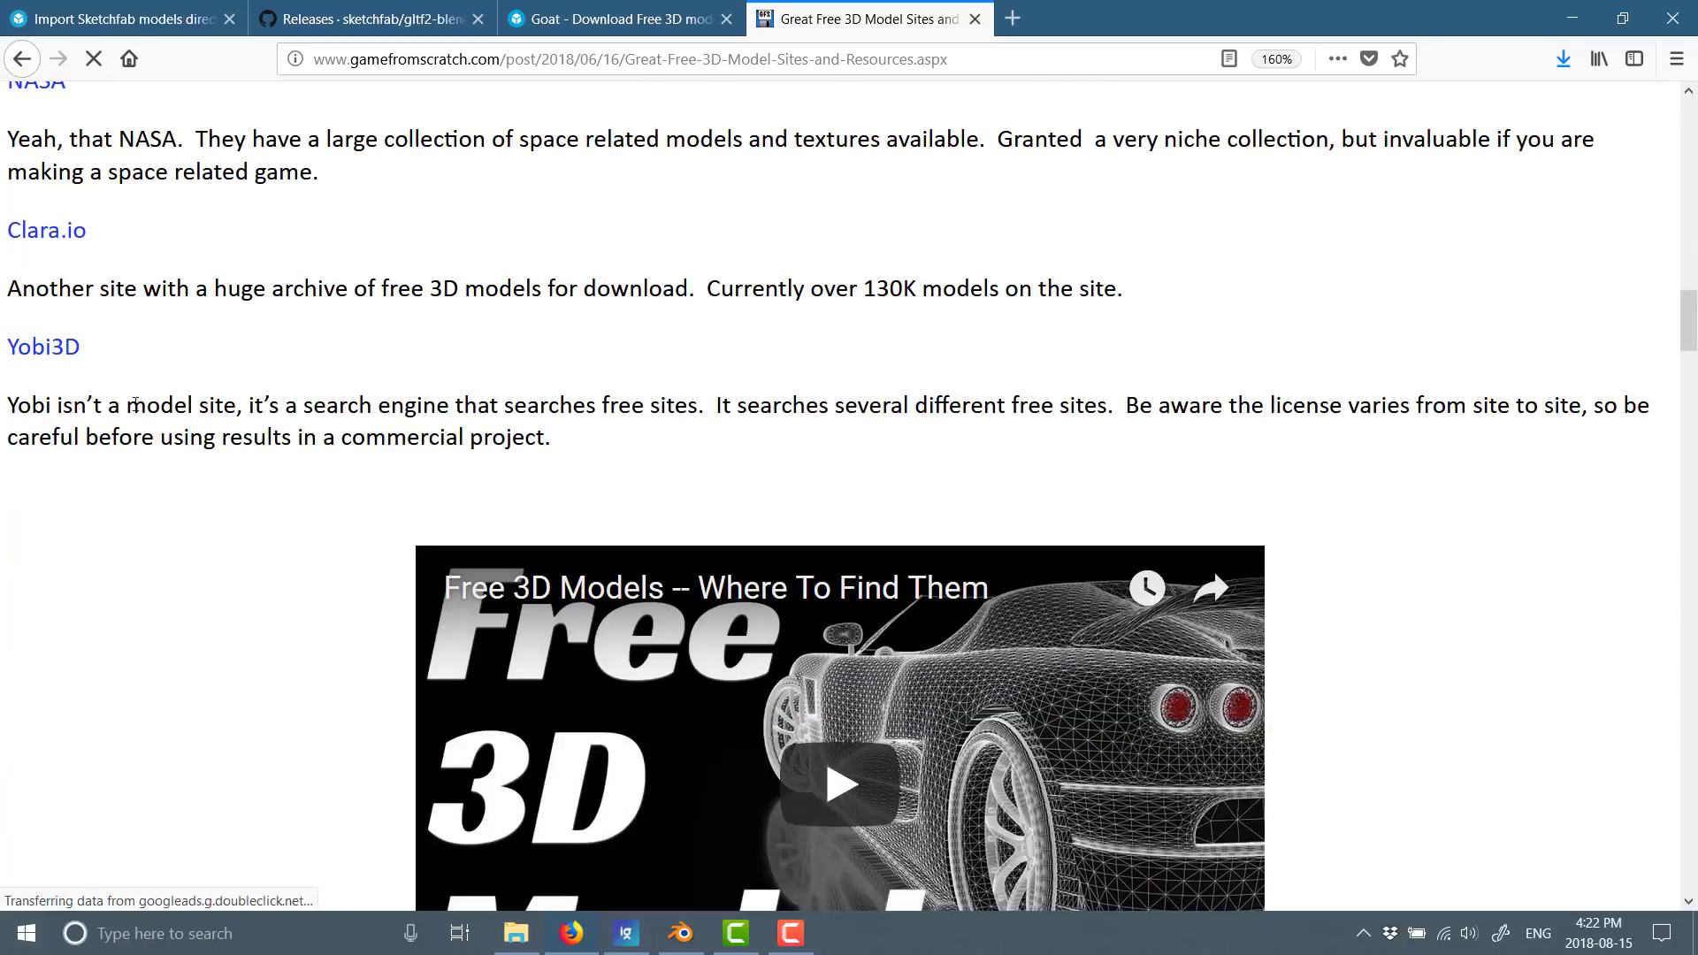
scroll(468, 303, up, 4)
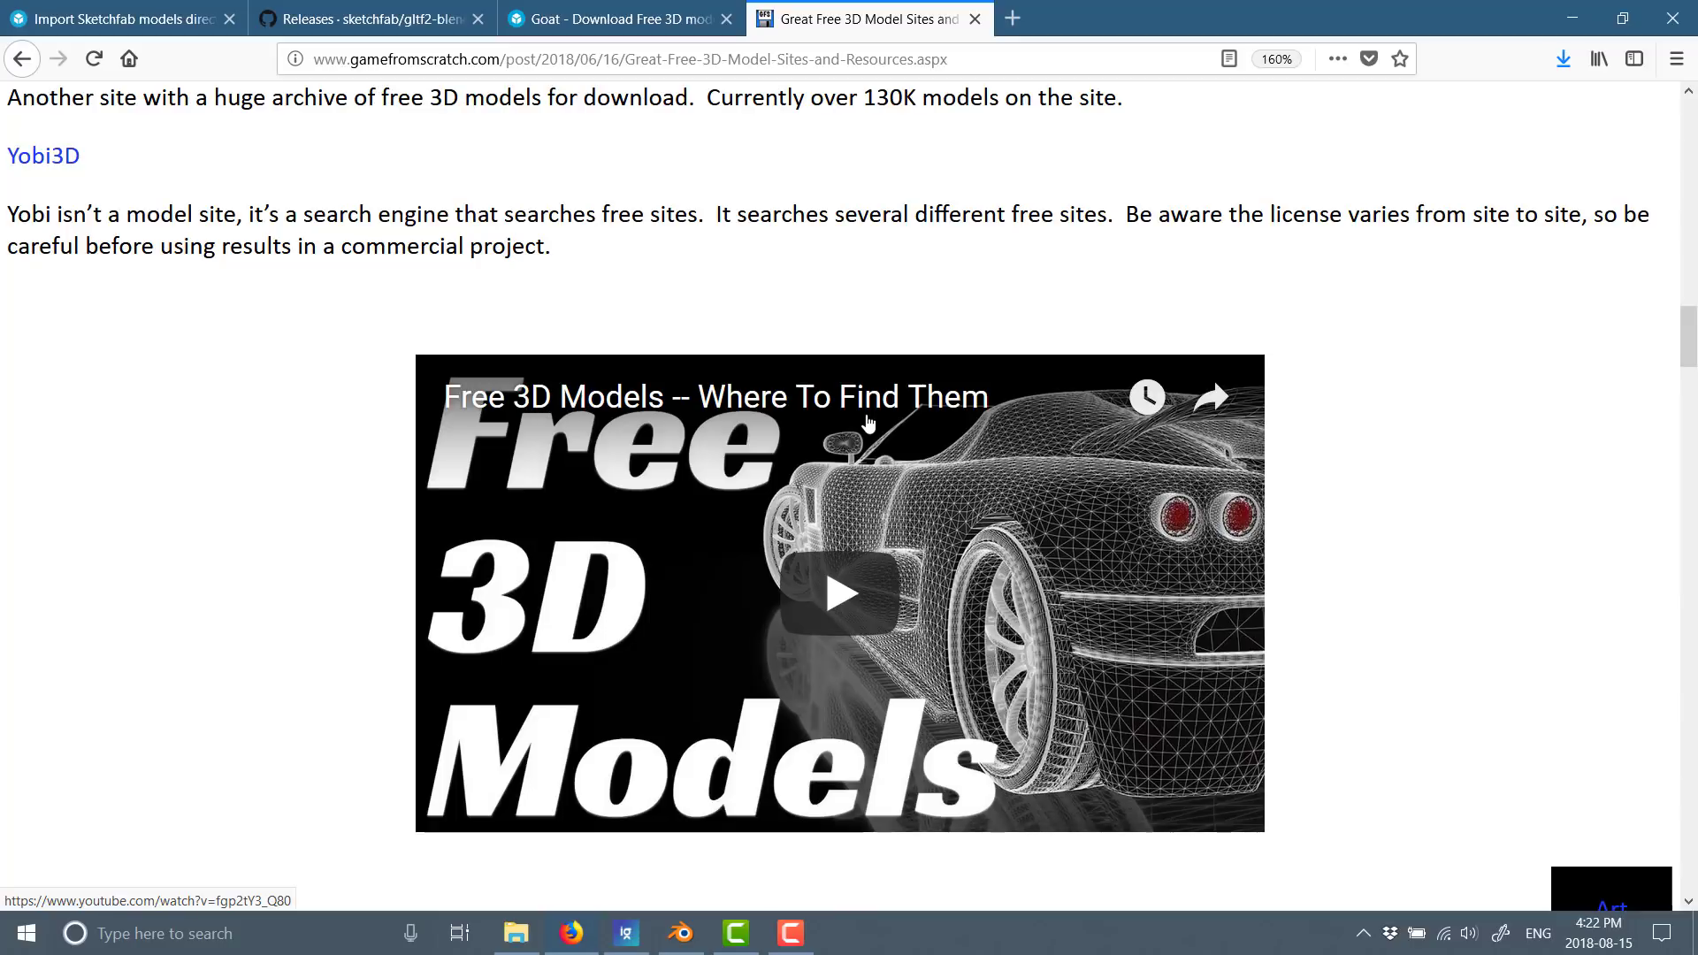
scroll(827, 141, up, 12)
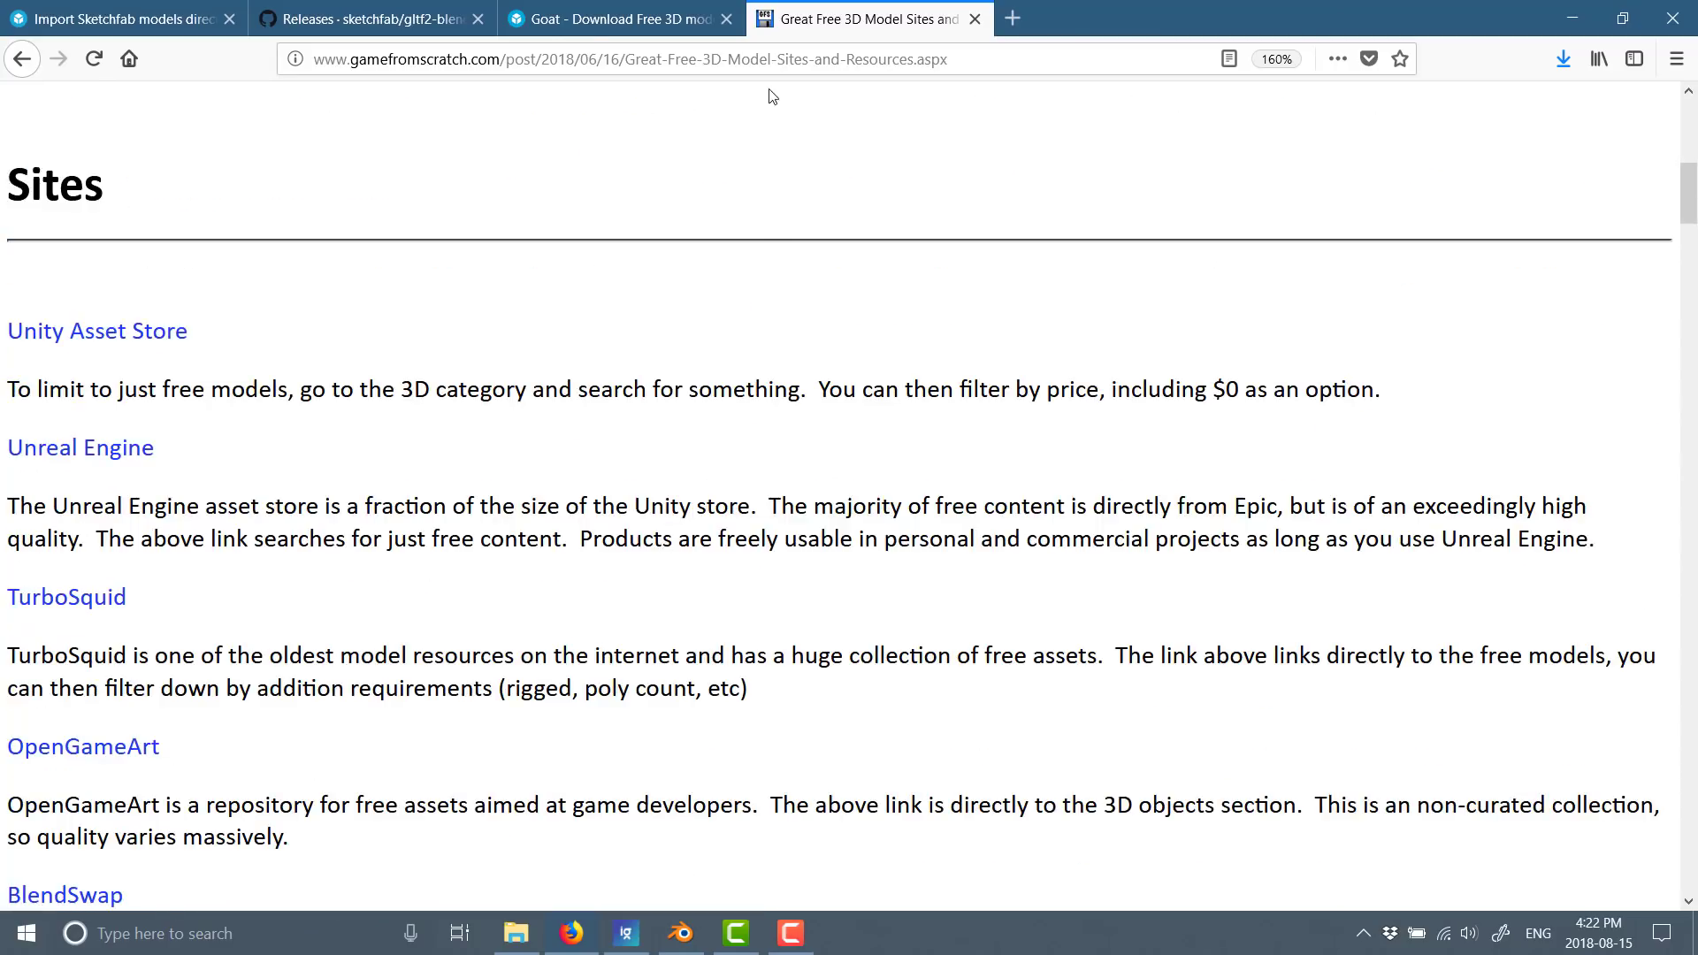
Step: View the Sketchfab Goat model page, revisit the site list in the free 3D models article, and return to the Goat page
click(591, 35)
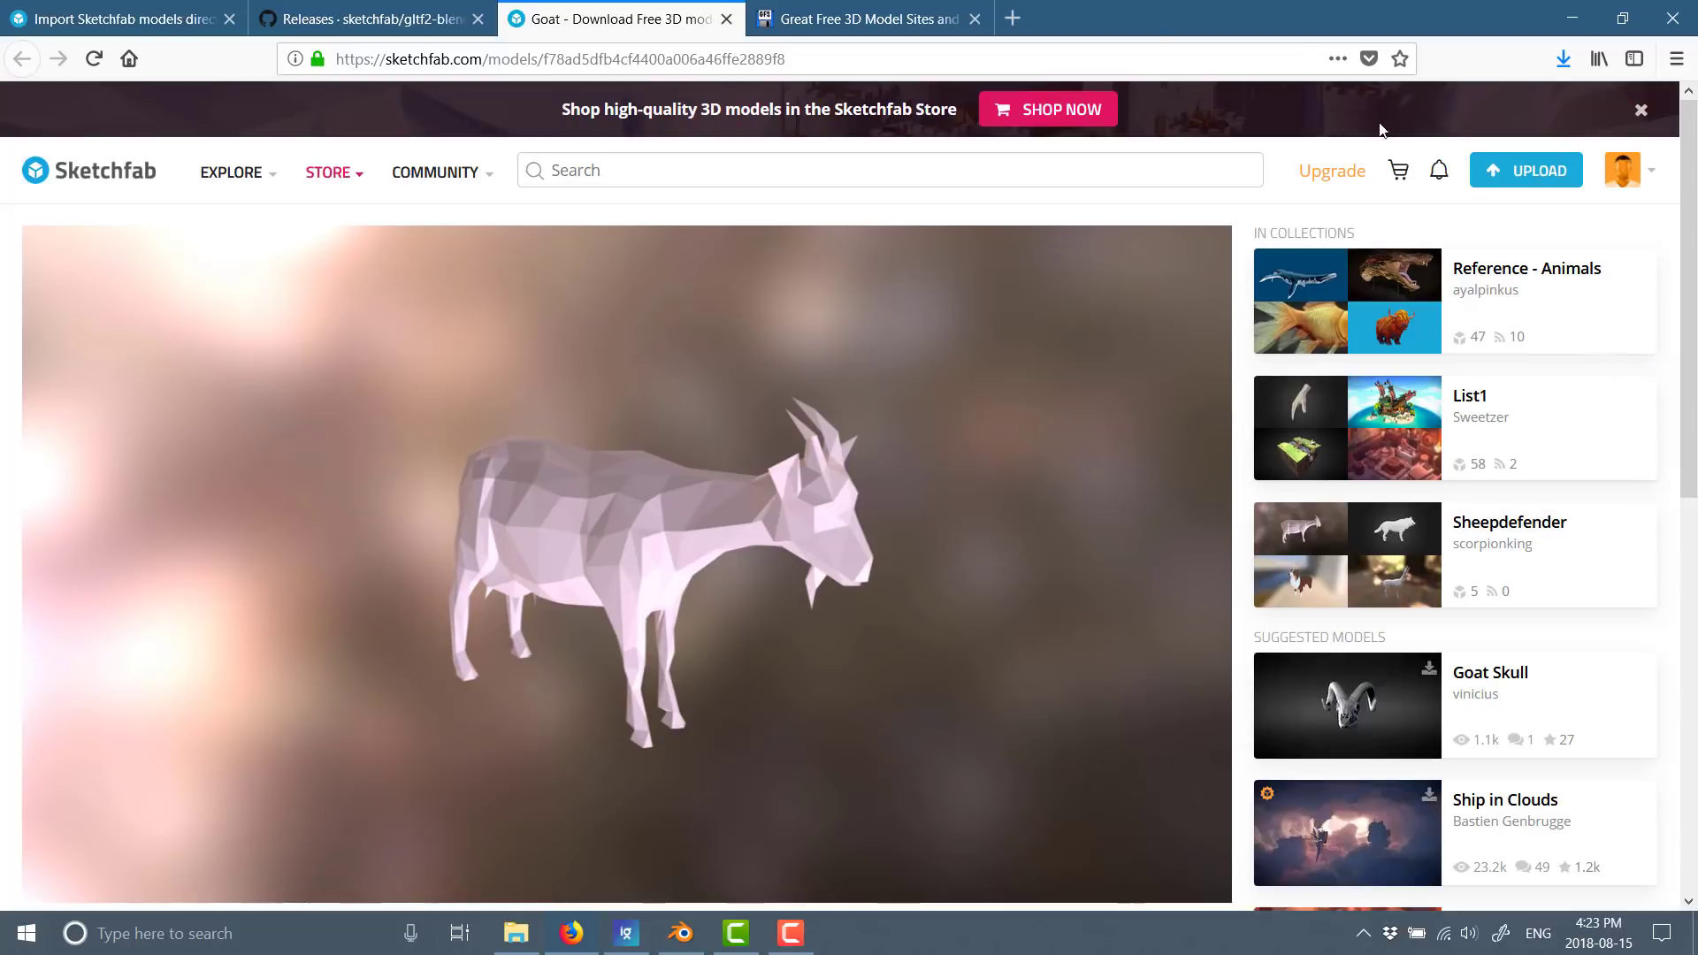
click(871, 18)
scroll(997, 355, down, 4)
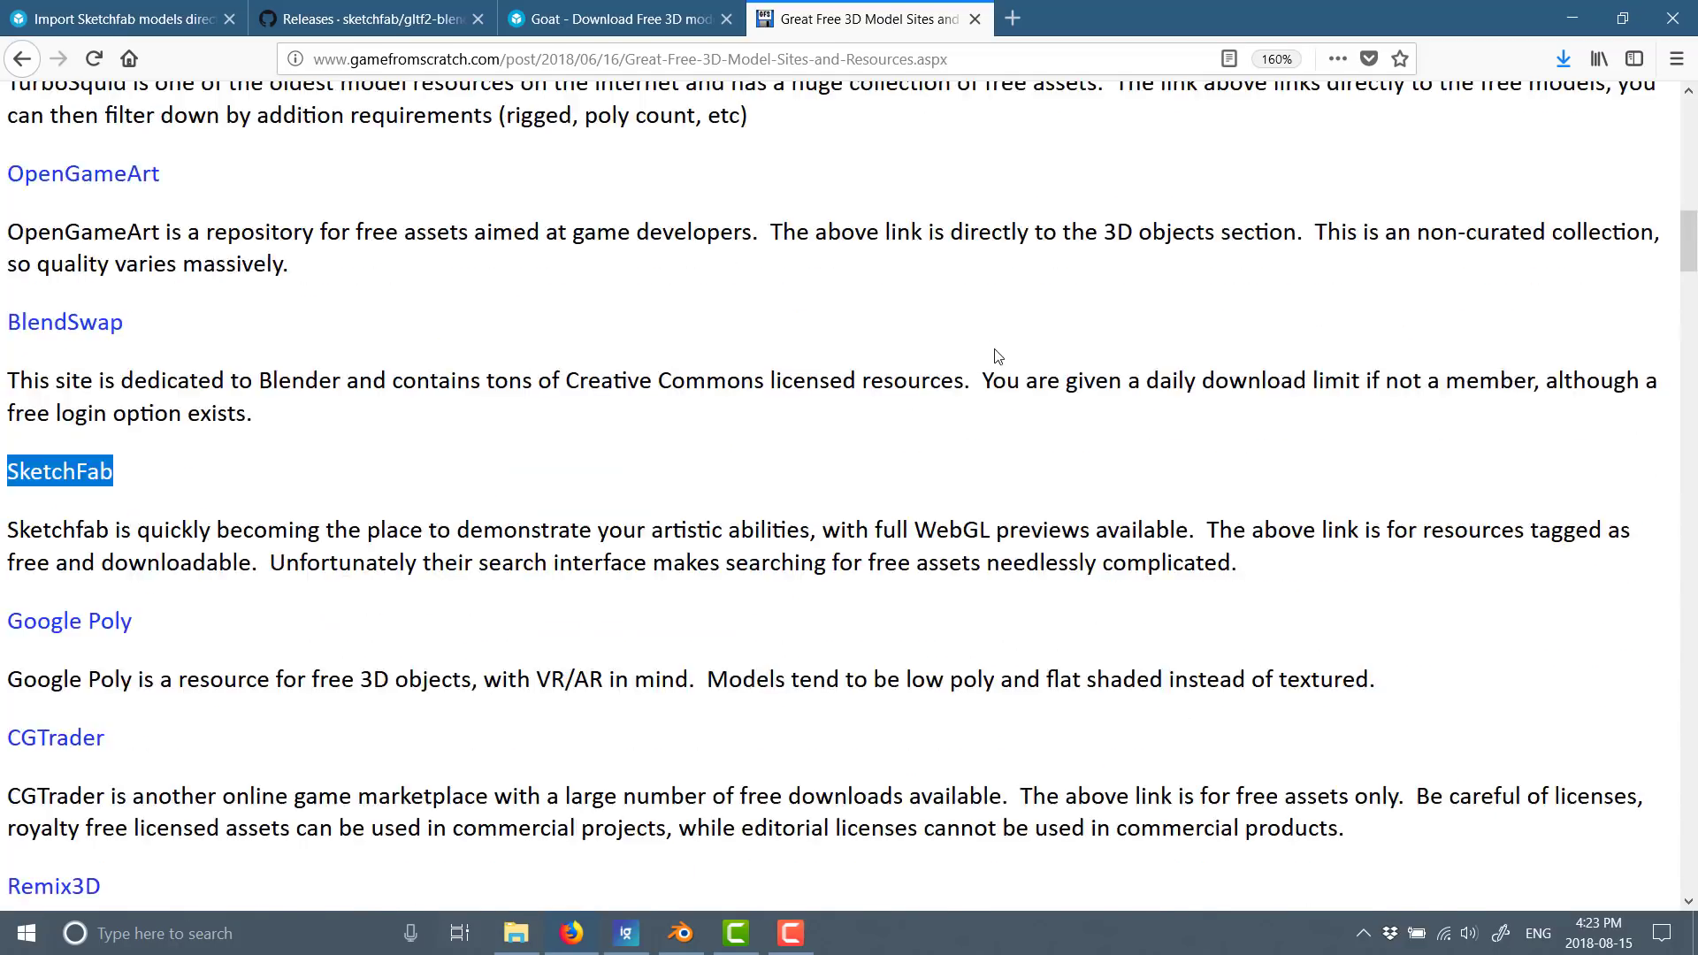
scroll(992, 356, up, 2)
scroll(995, 349, up, 6)
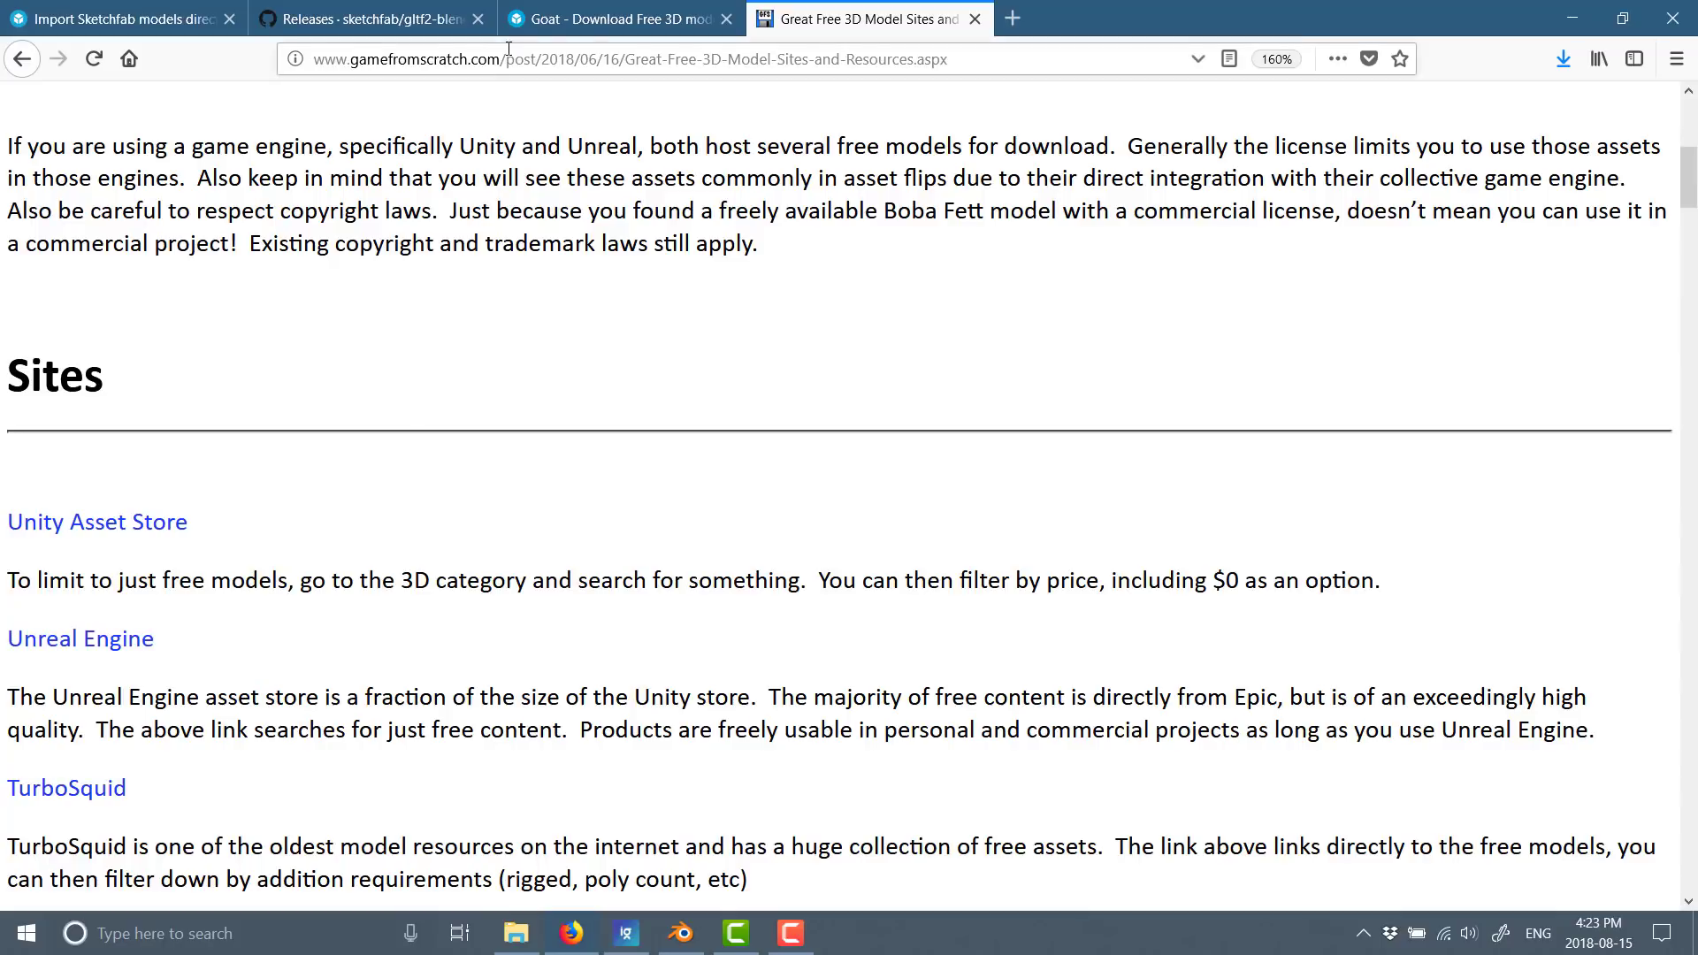
click(597, 26)
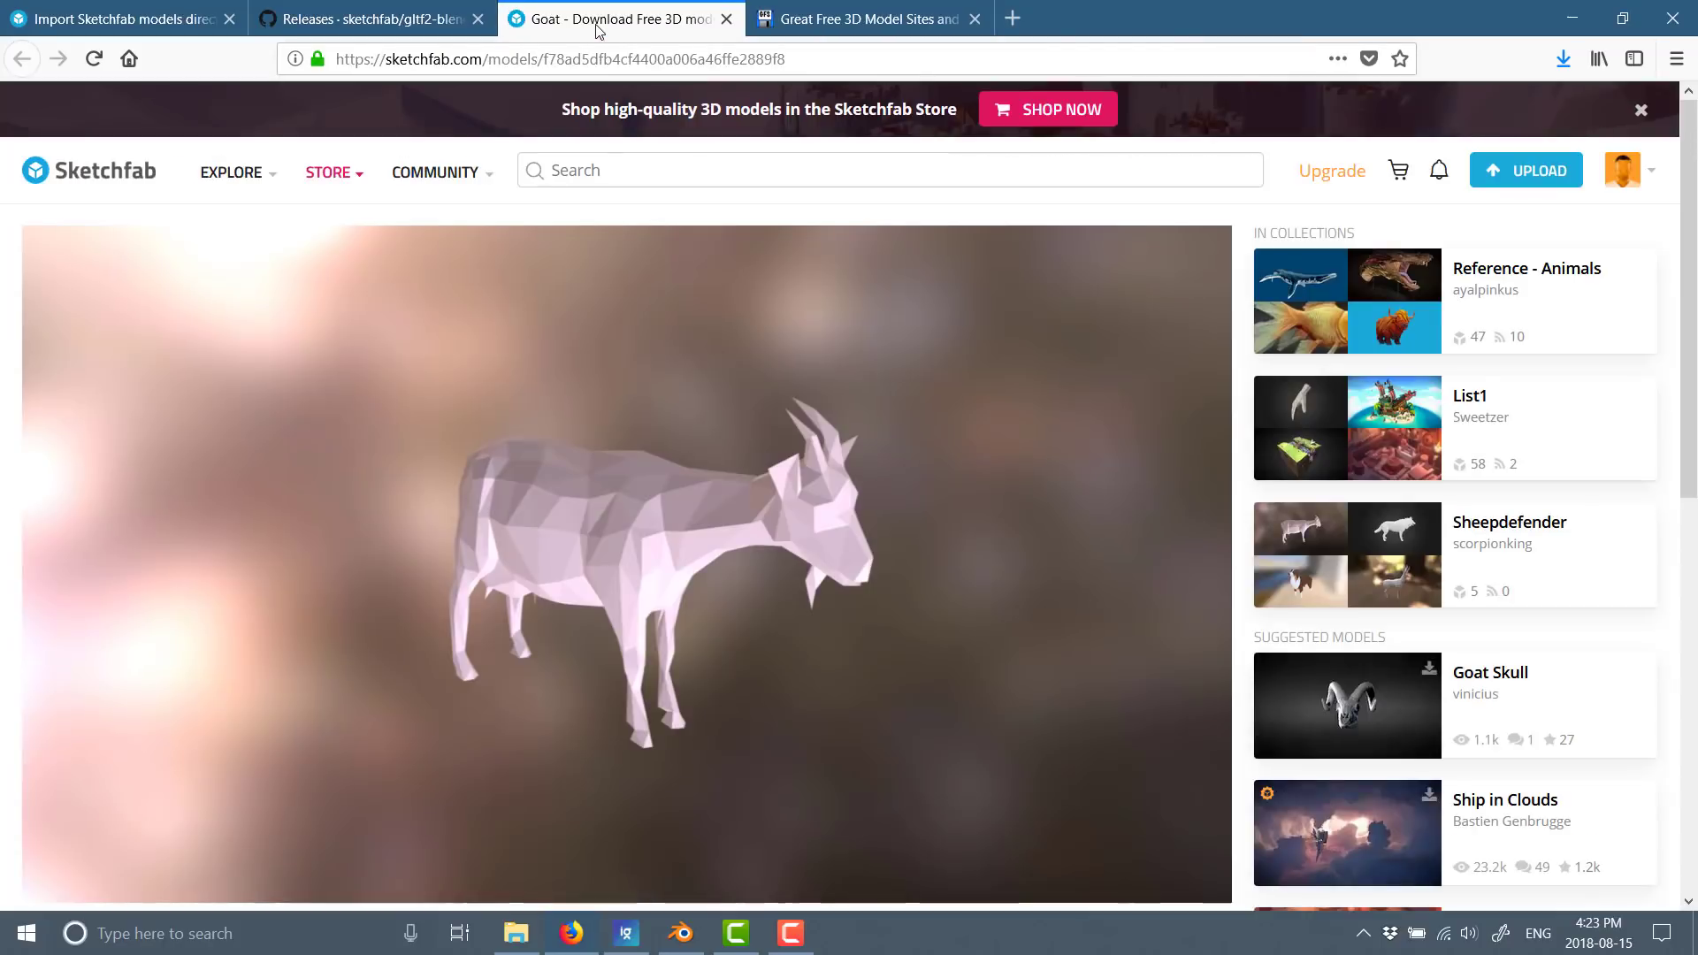